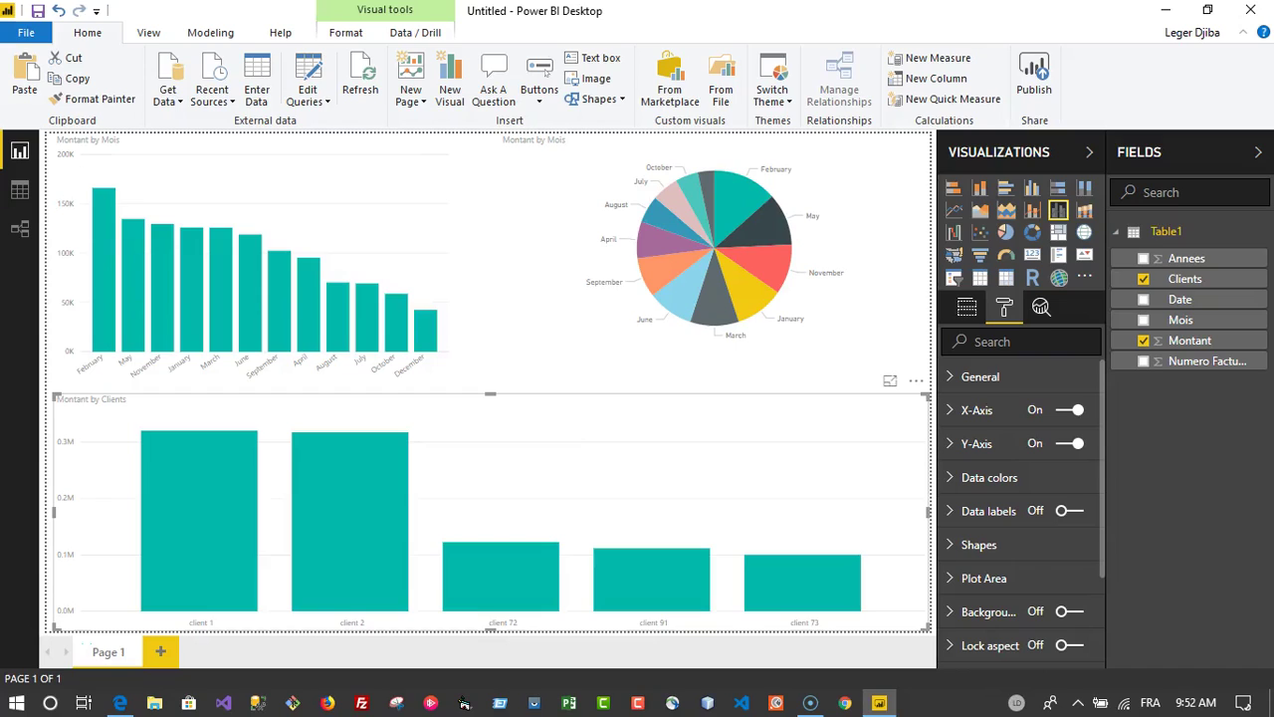
Step: Read the November and January totals in the monthly chart and open the Edit Queries options
mouse_move(192, 303)
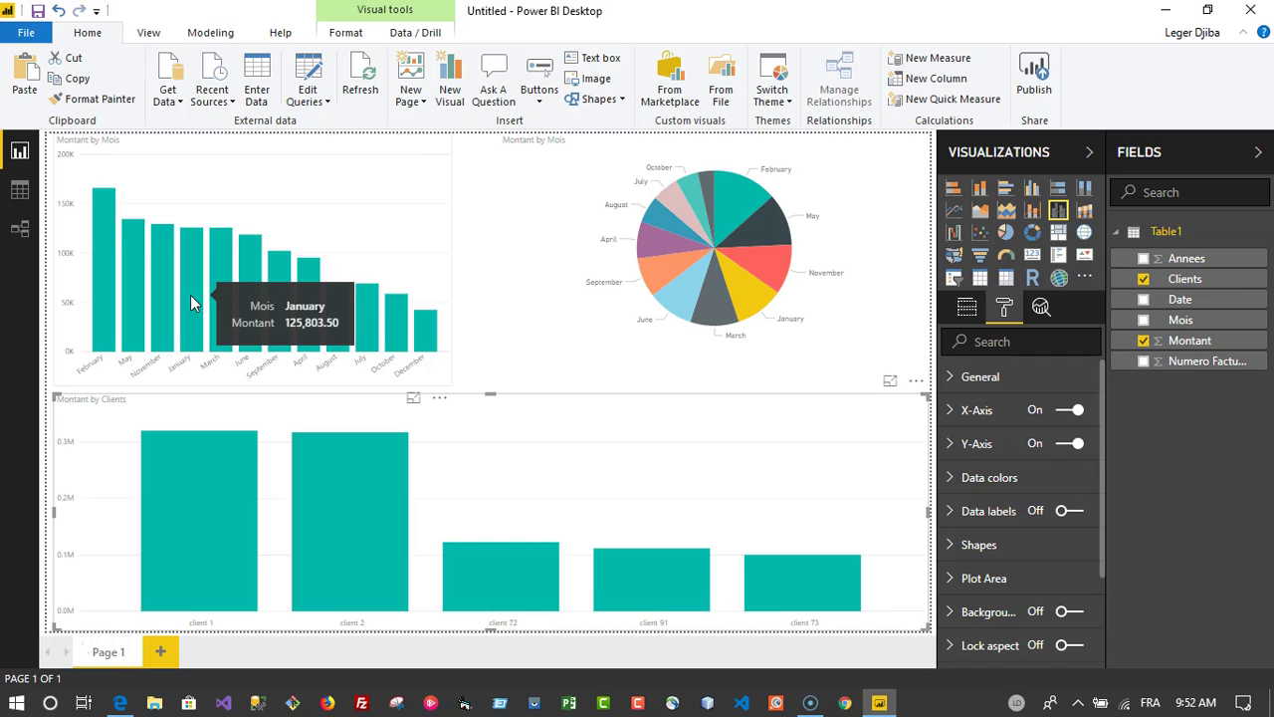
click(167, 297)
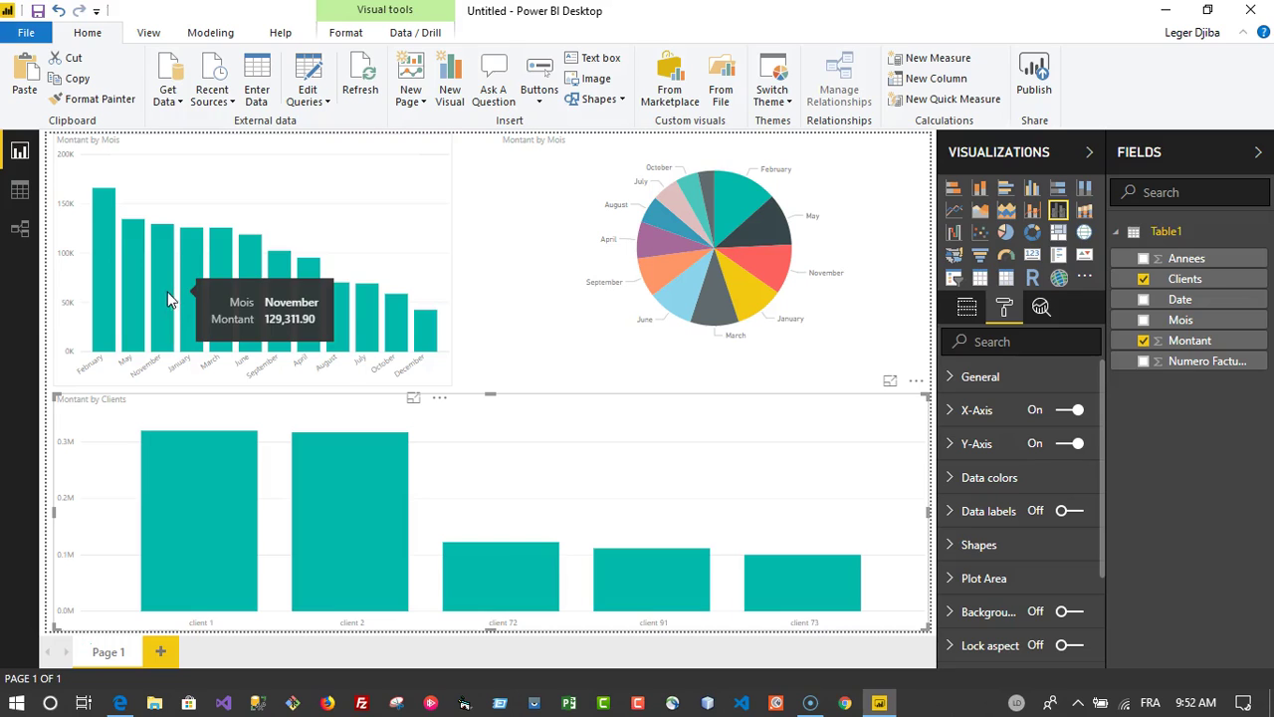
click(197, 257)
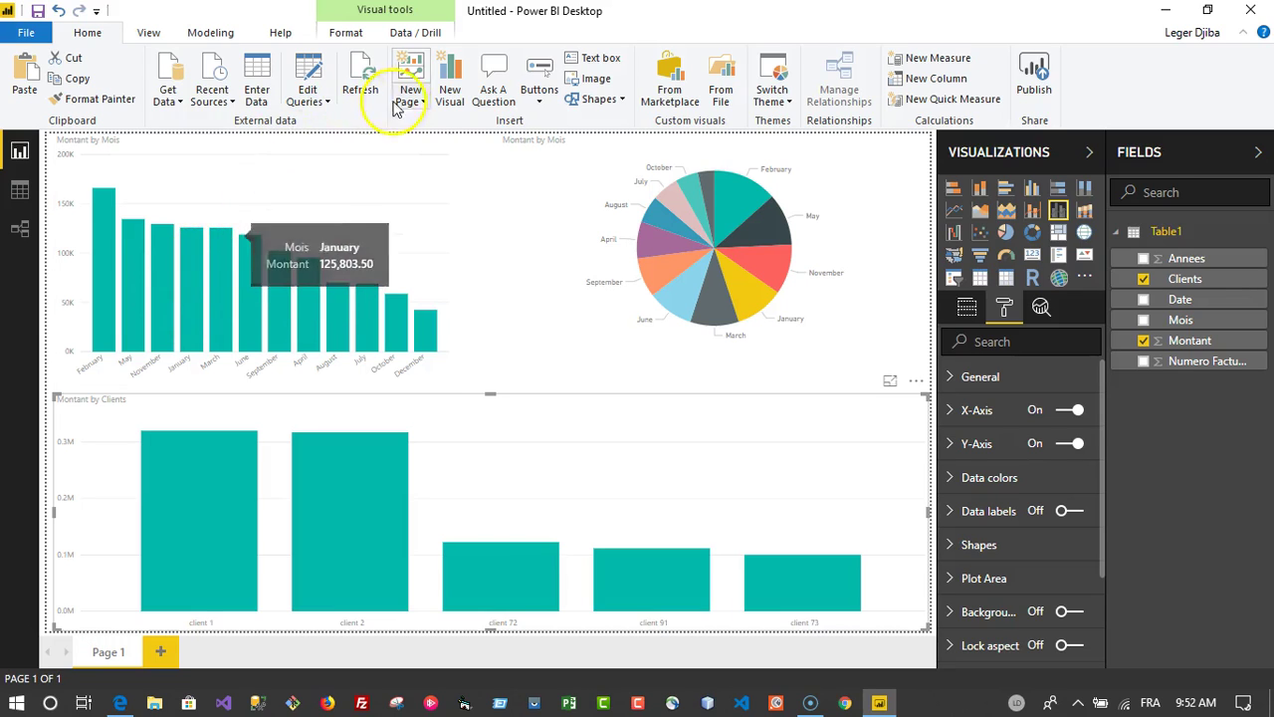
click(326, 103)
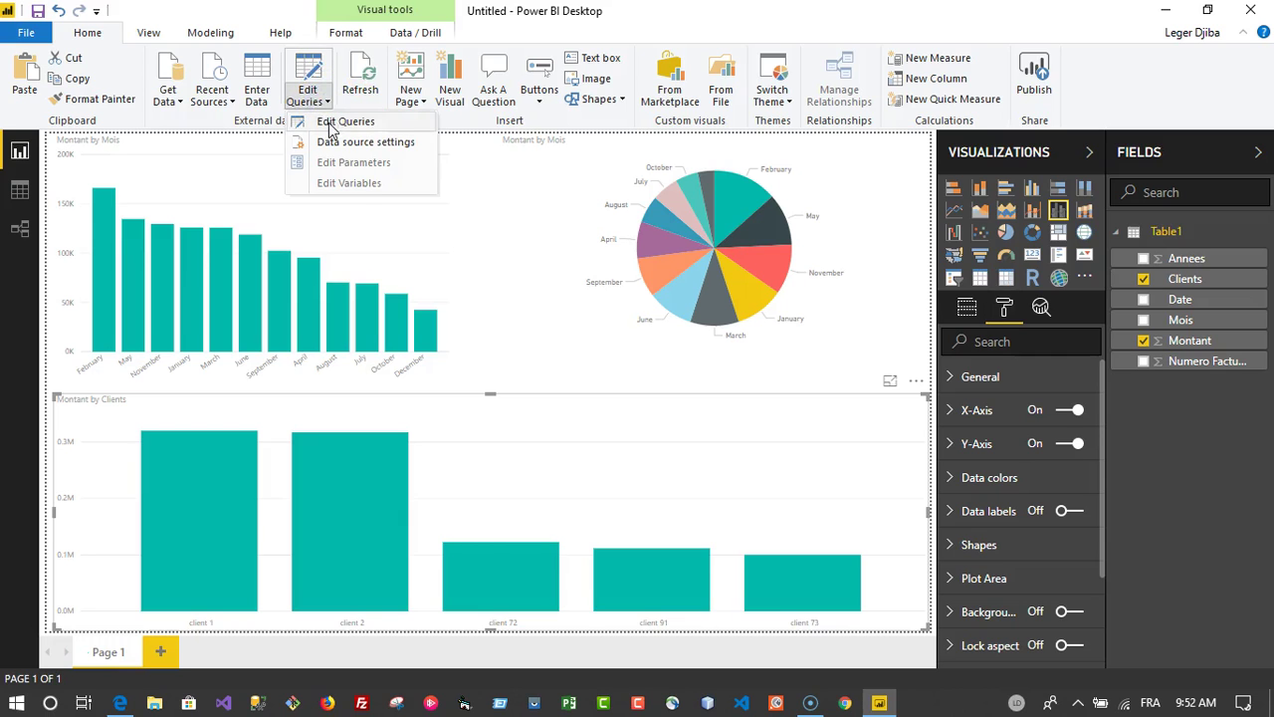
Step: Open the Power Query Editor on Table1 and show the Add Column options
click(317, 121)
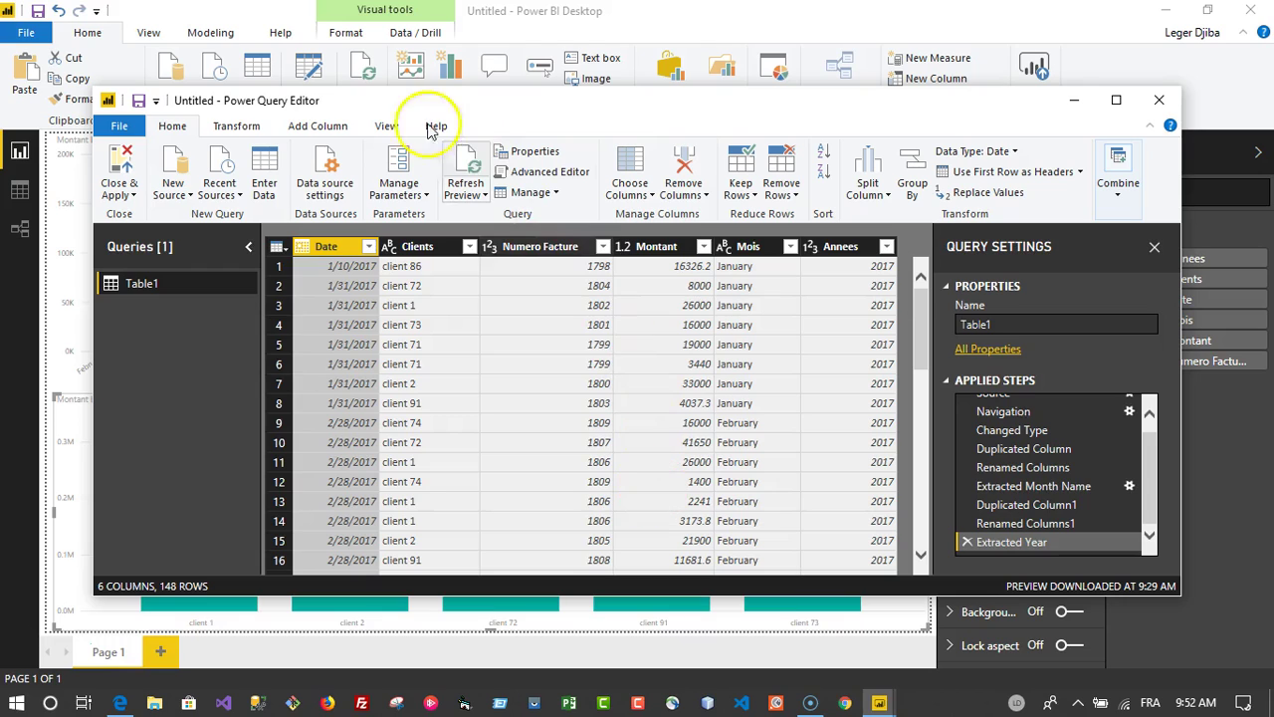
click(300, 129)
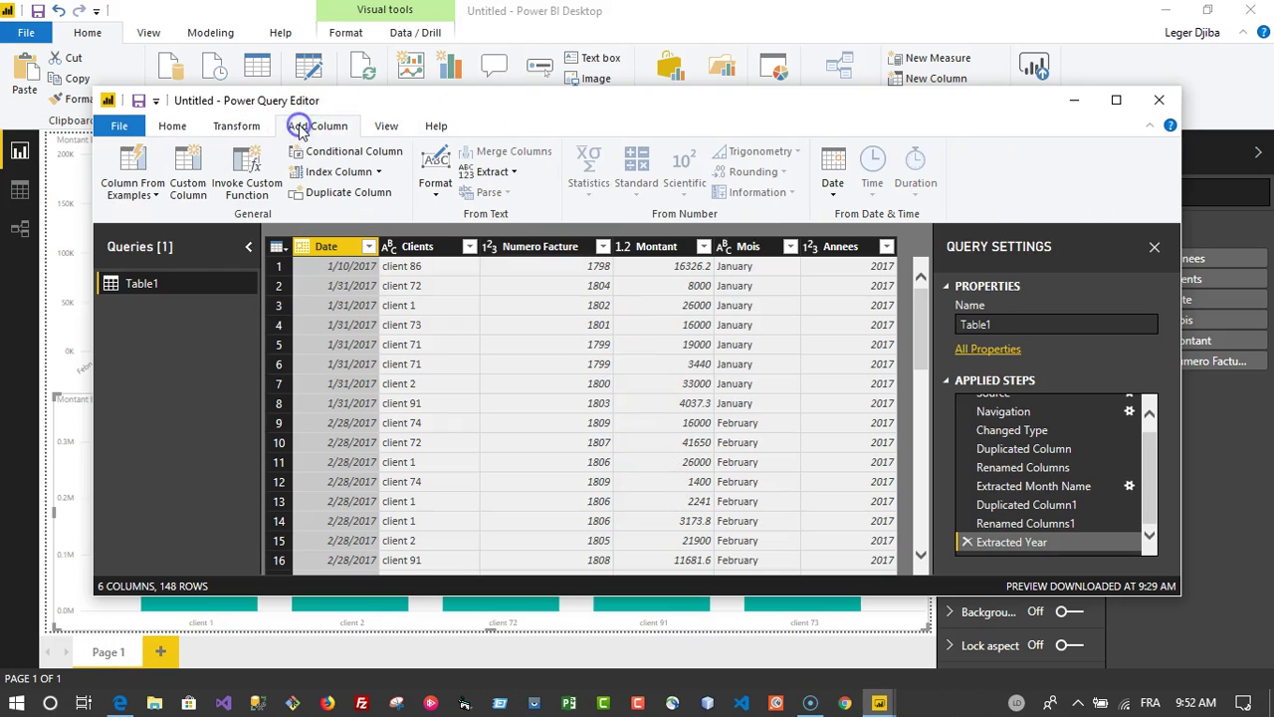
Step: Start a new custom column and name it Montant TTC
click(185, 172)
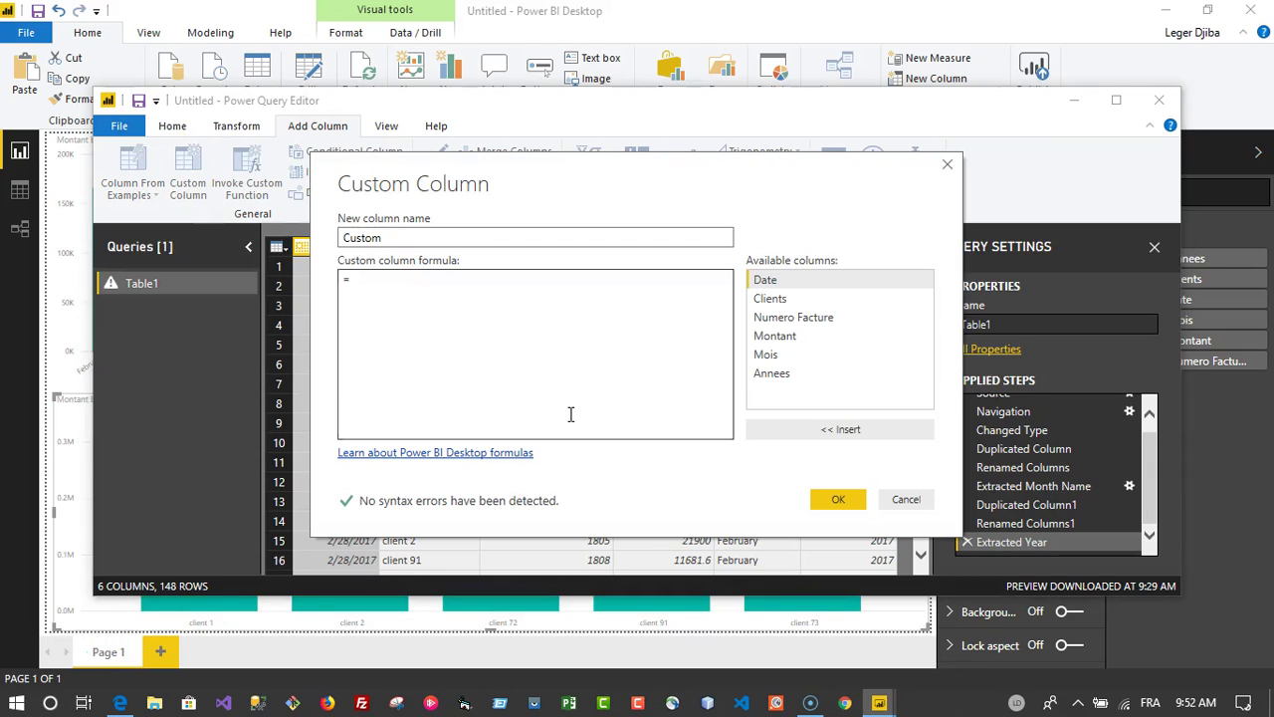
double_click(358, 237)
text(Montant TTC)
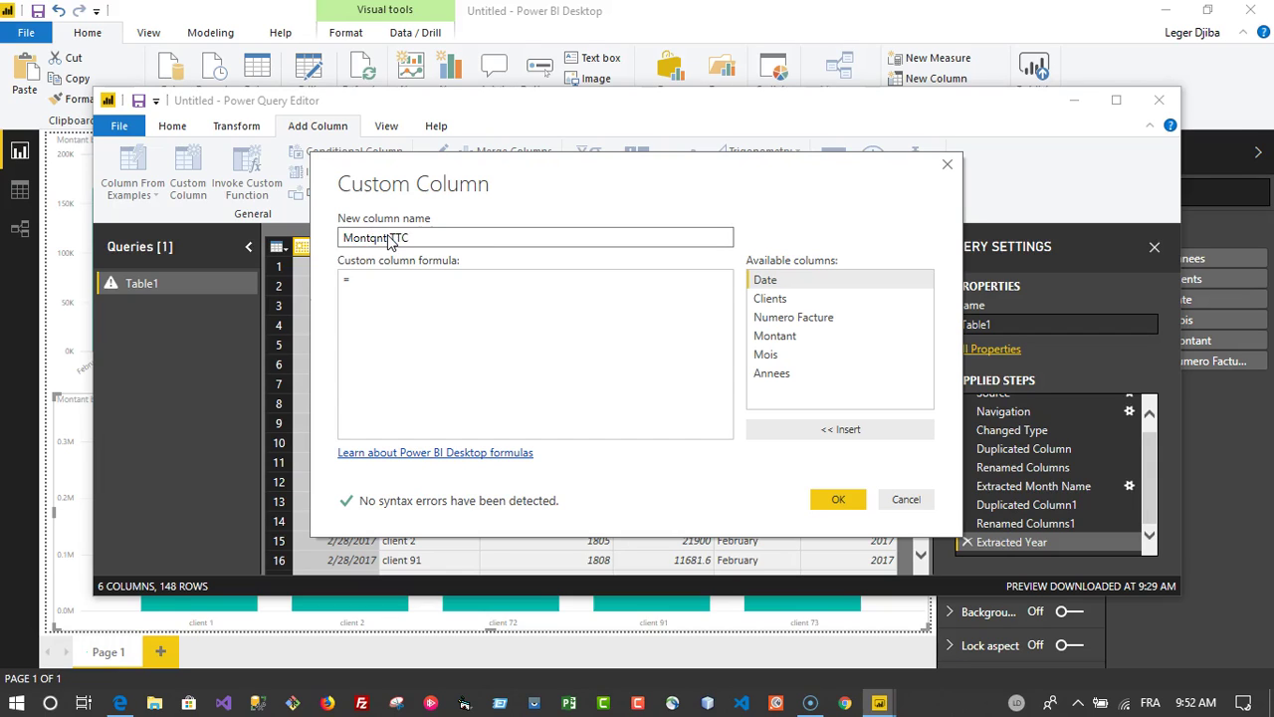
text(a)
Step: Insert the Montant column twice into the custom column formula
click(390, 277)
click(786, 370)
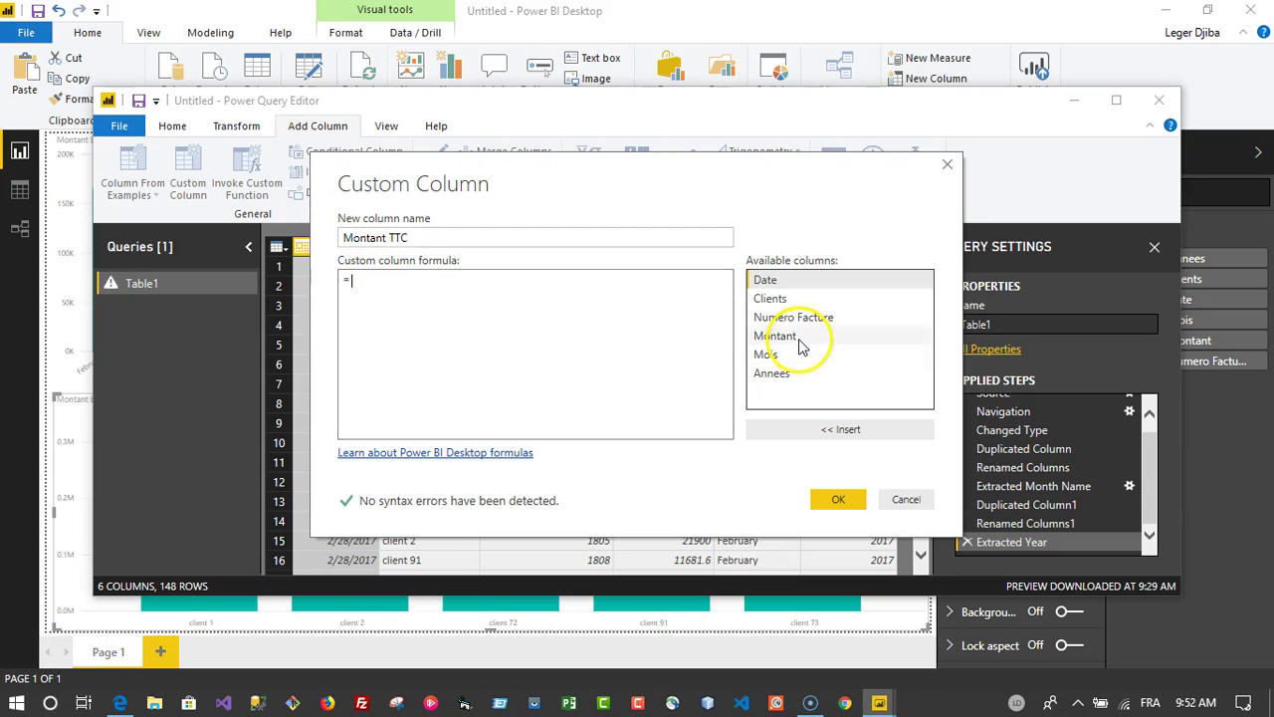
click(799, 338)
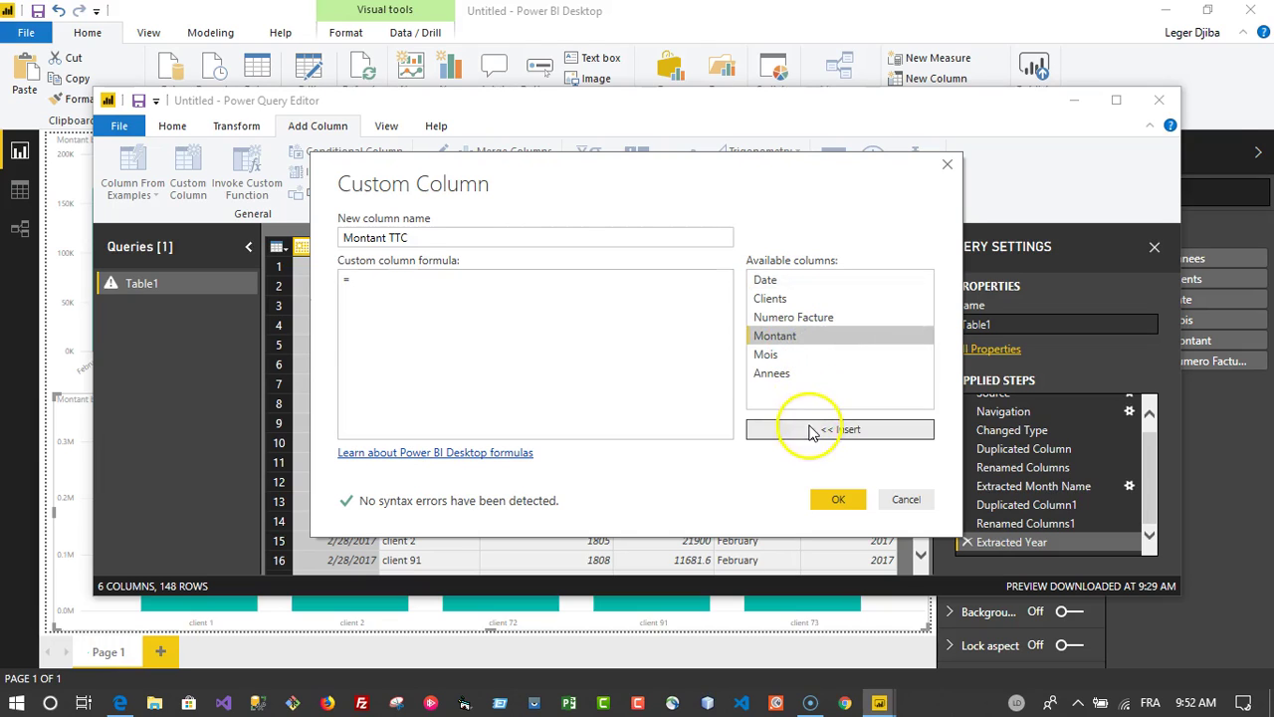
click(811, 429)
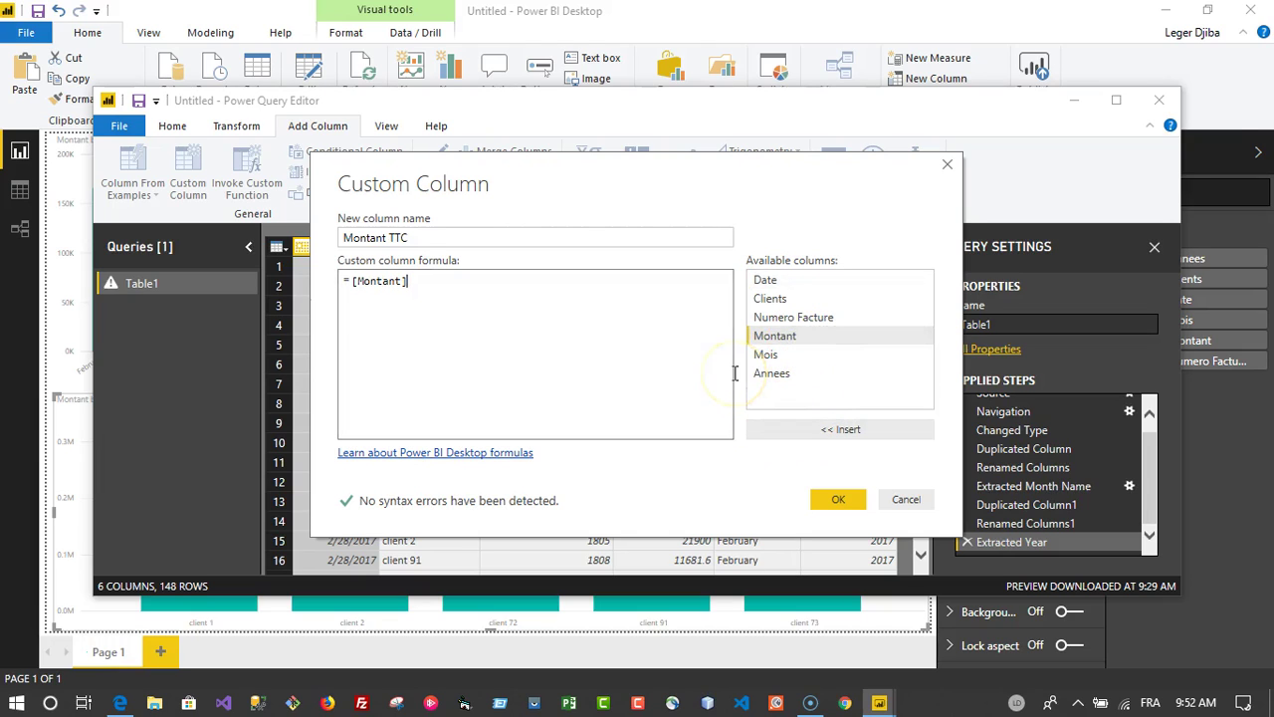
click(800, 336)
click(837, 438)
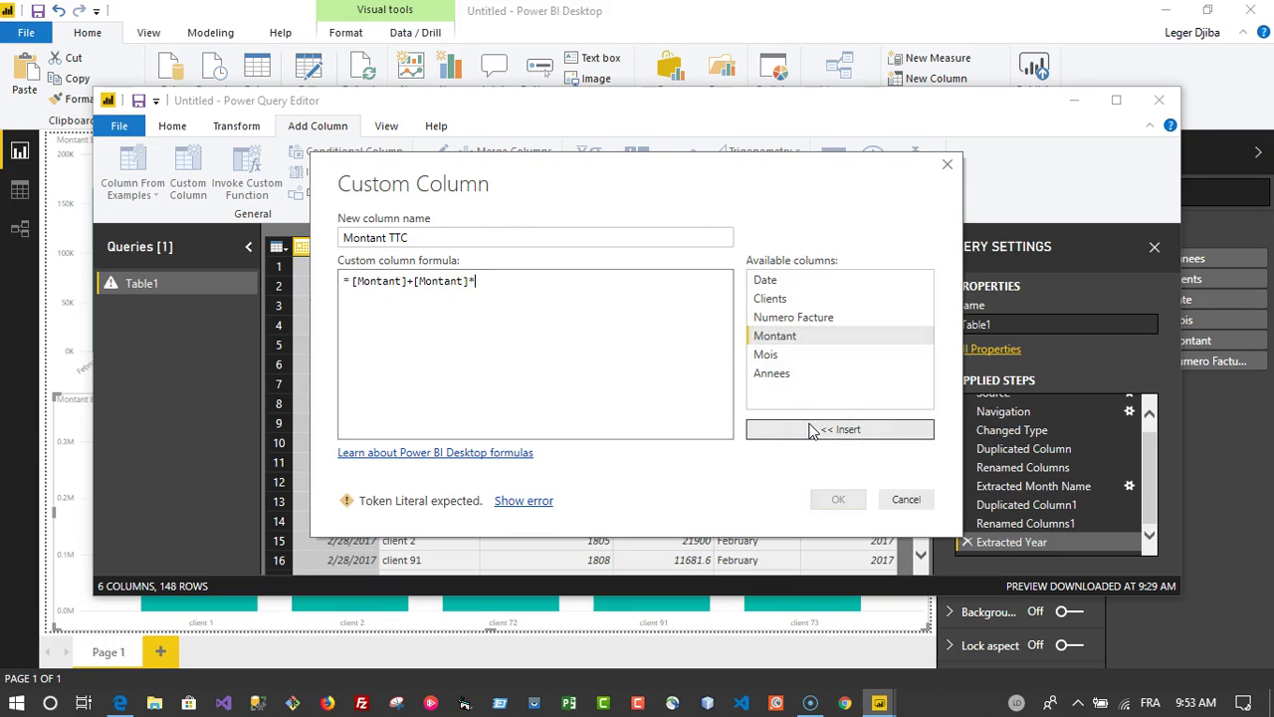
Step: Complete the formula as [Montant]+([Montant]*18/100) and confirm the column
text(18/100)
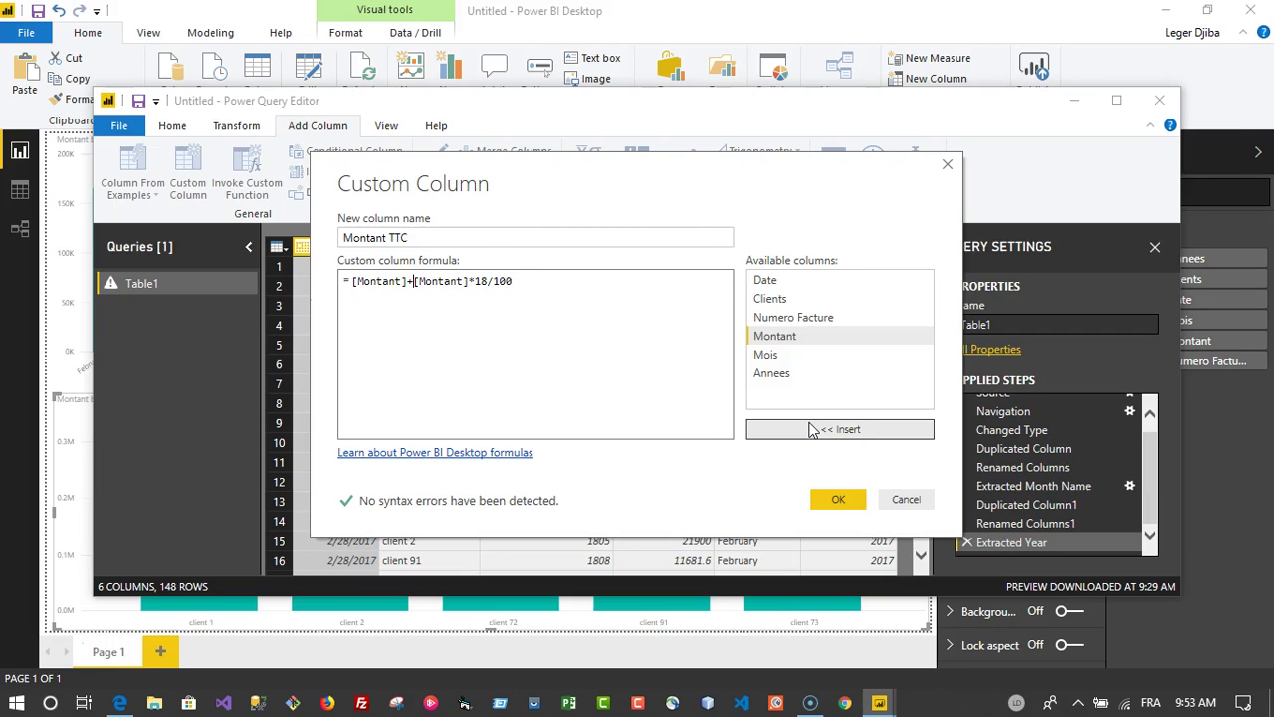
text(()
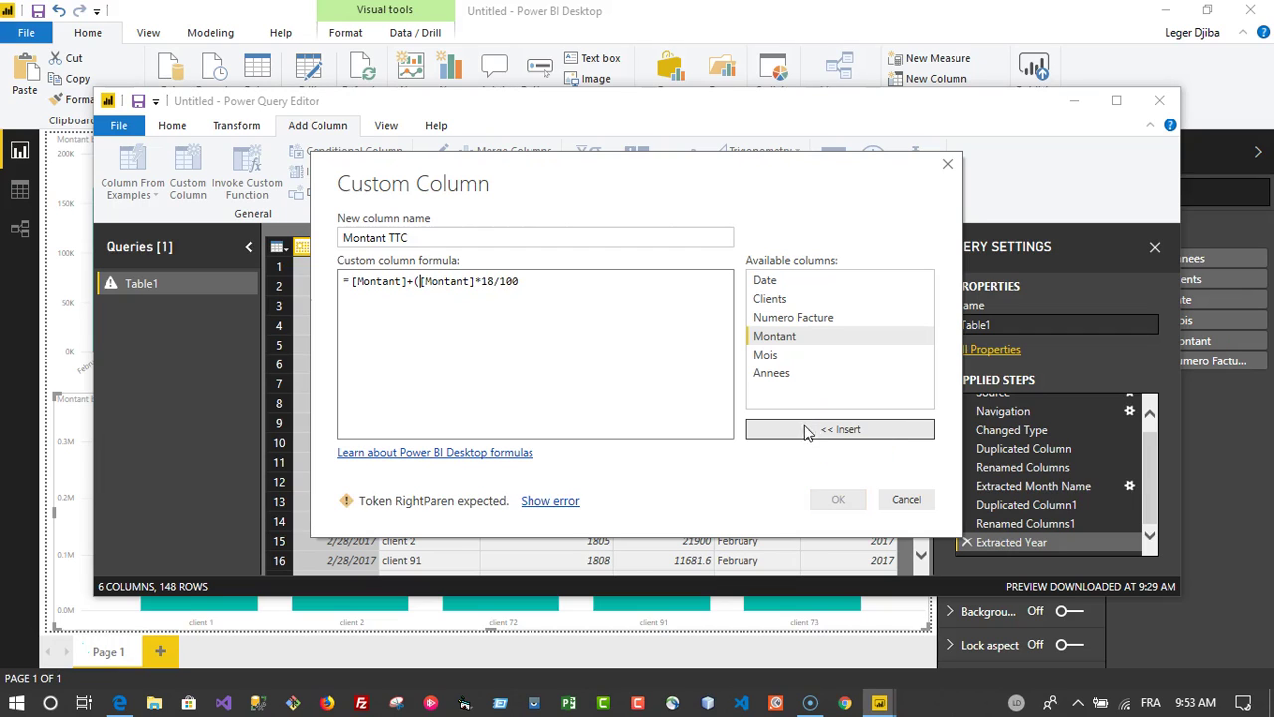
click(531, 280)
text())
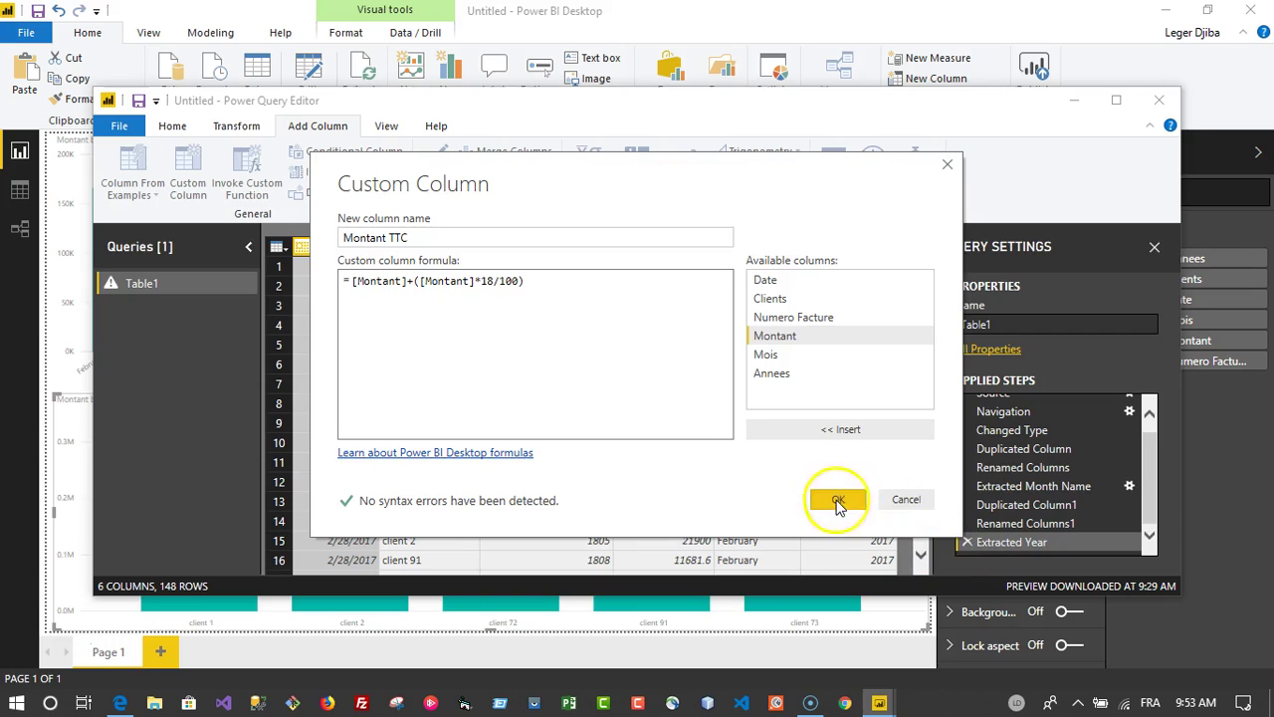
click(832, 500)
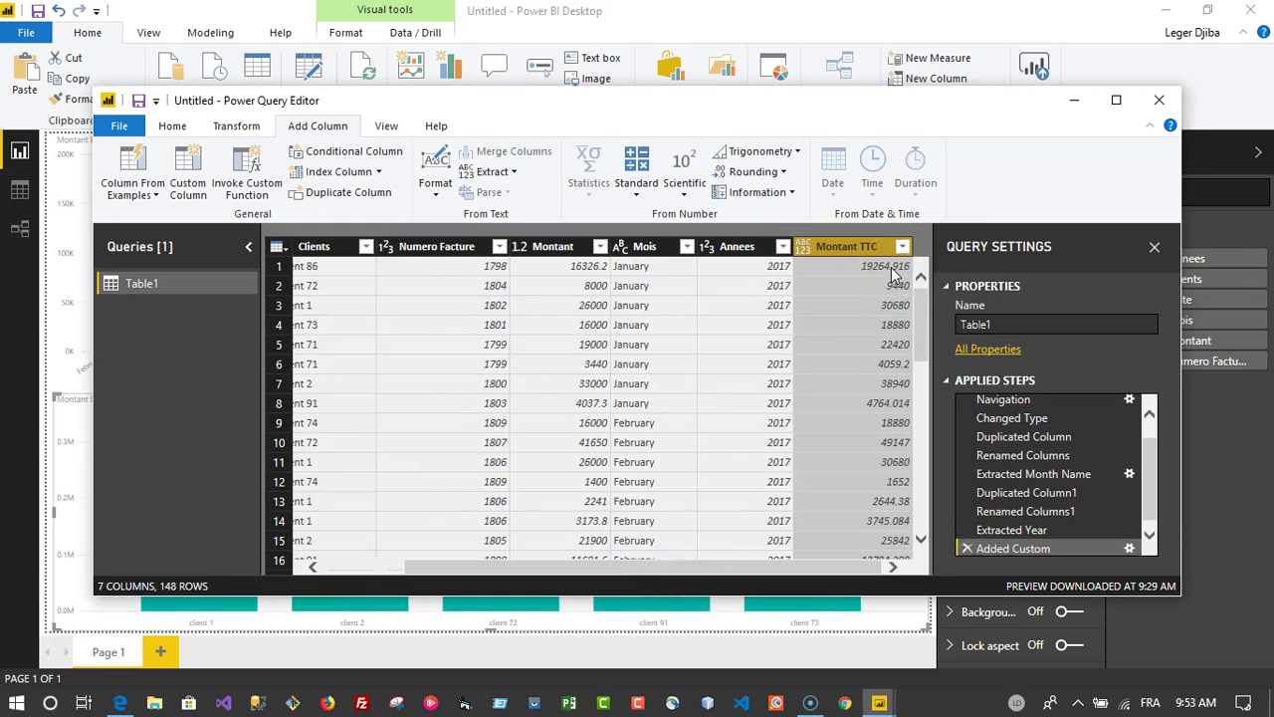
Step: Preview the first Montant TTC value, then Close & Apply the query changes
click(891, 267)
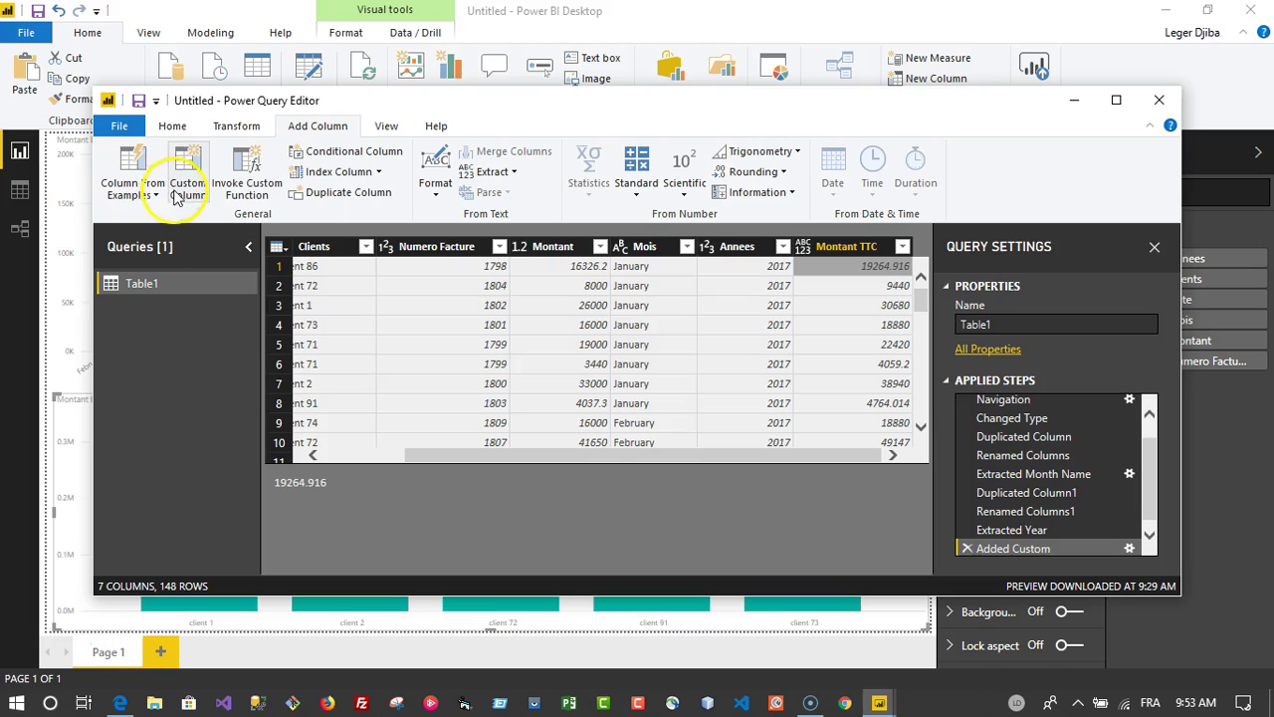
click(173, 127)
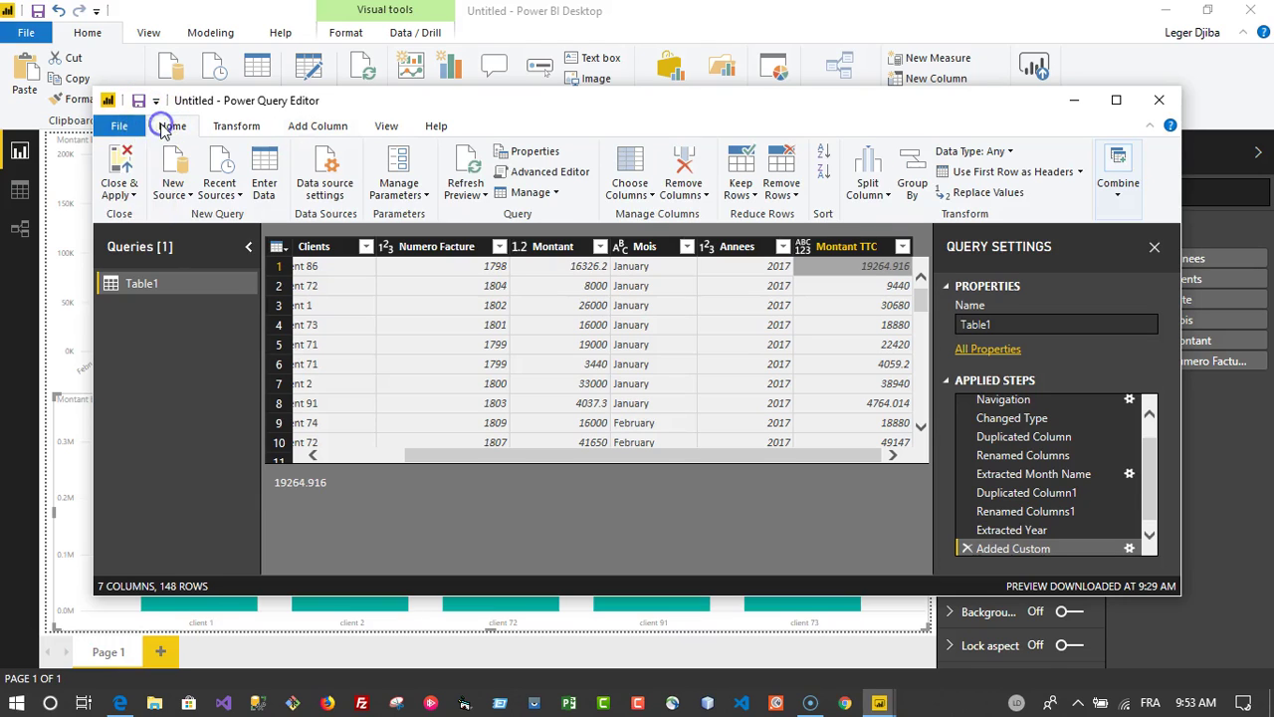
click(129, 195)
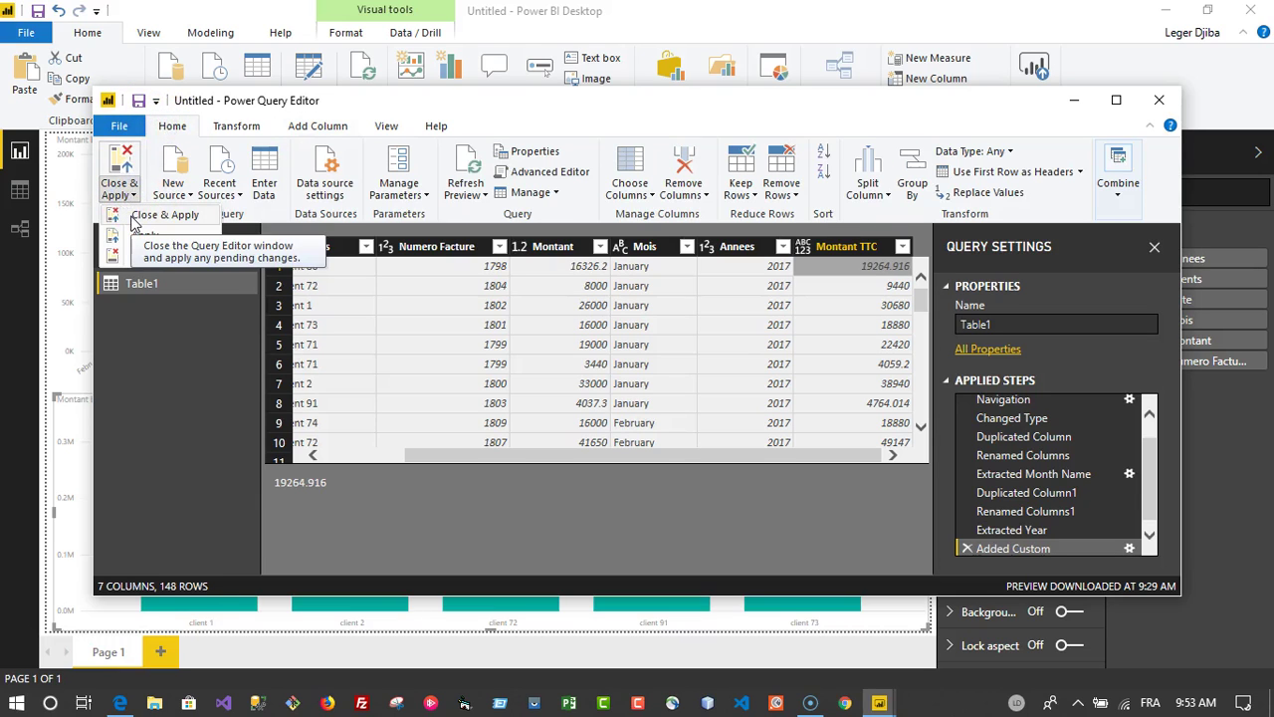
click(137, 220)
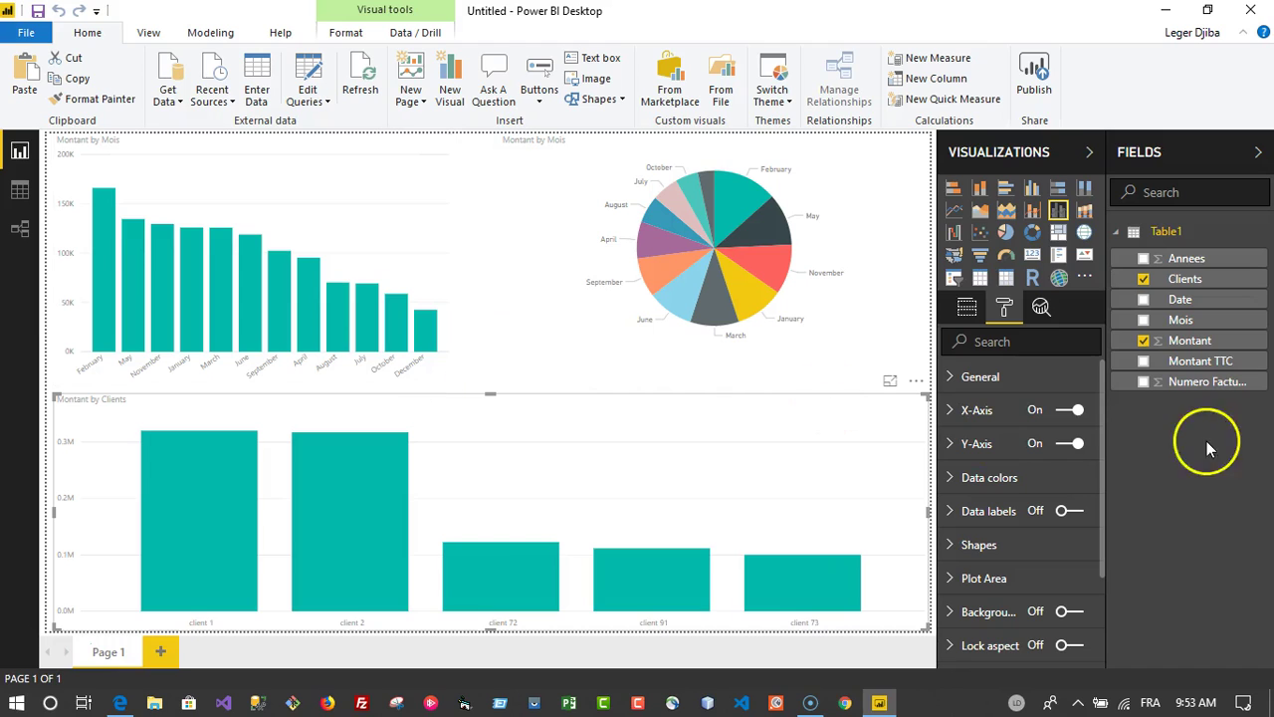
Step: Select the Montant TTC field and expand Data colors for the Montant by Clients chart
click(1203, 369)
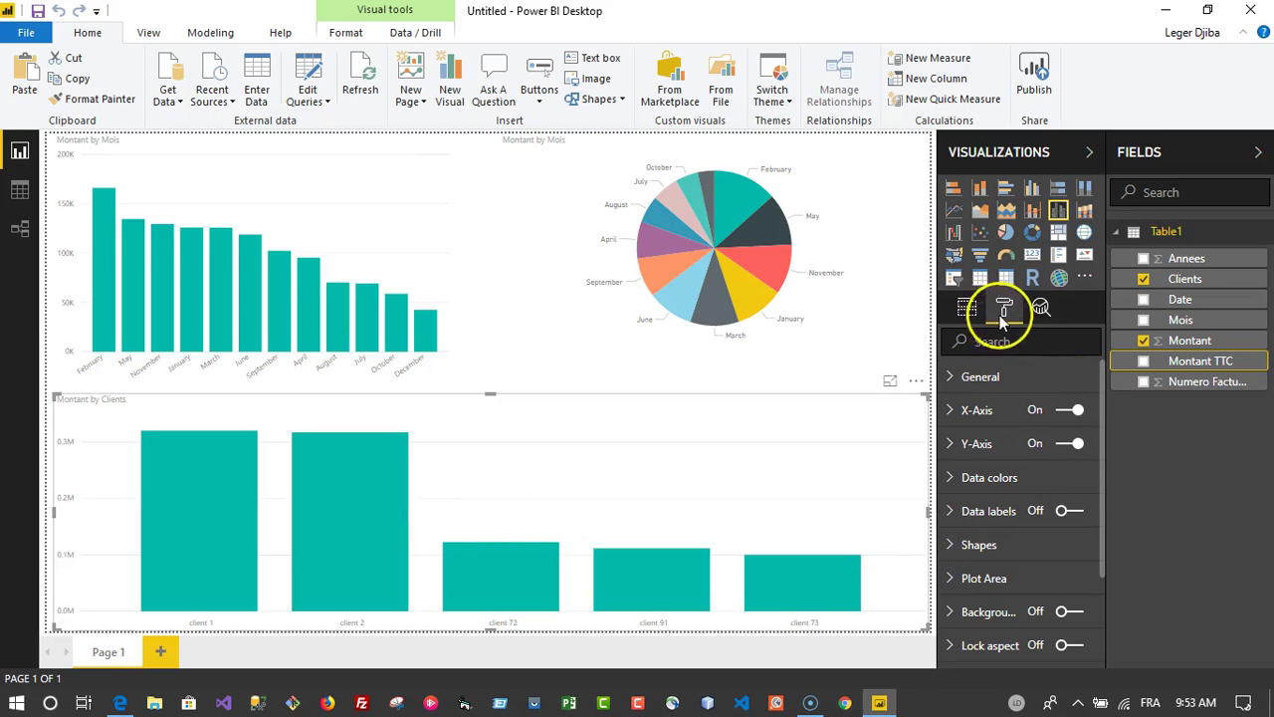
click(991, 480)
Step: Turn on Show all and colour client 2's bar yellow
click(996, 498)
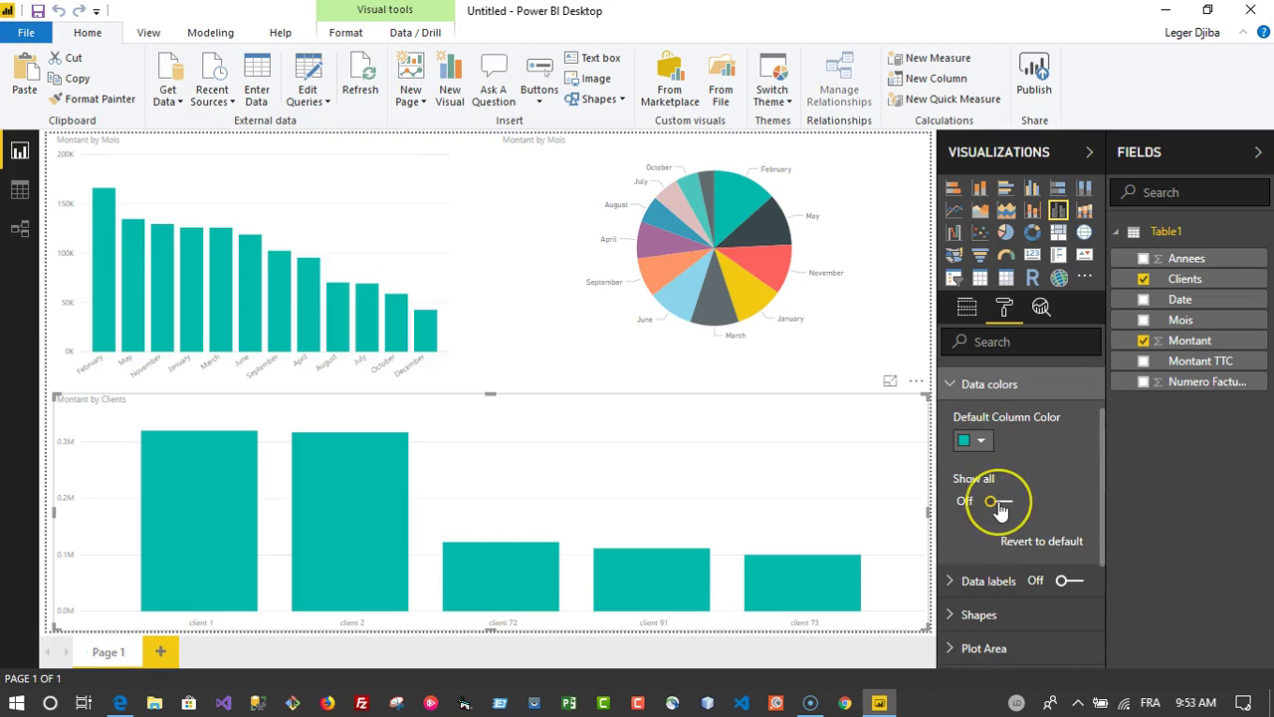
click(999, 503)
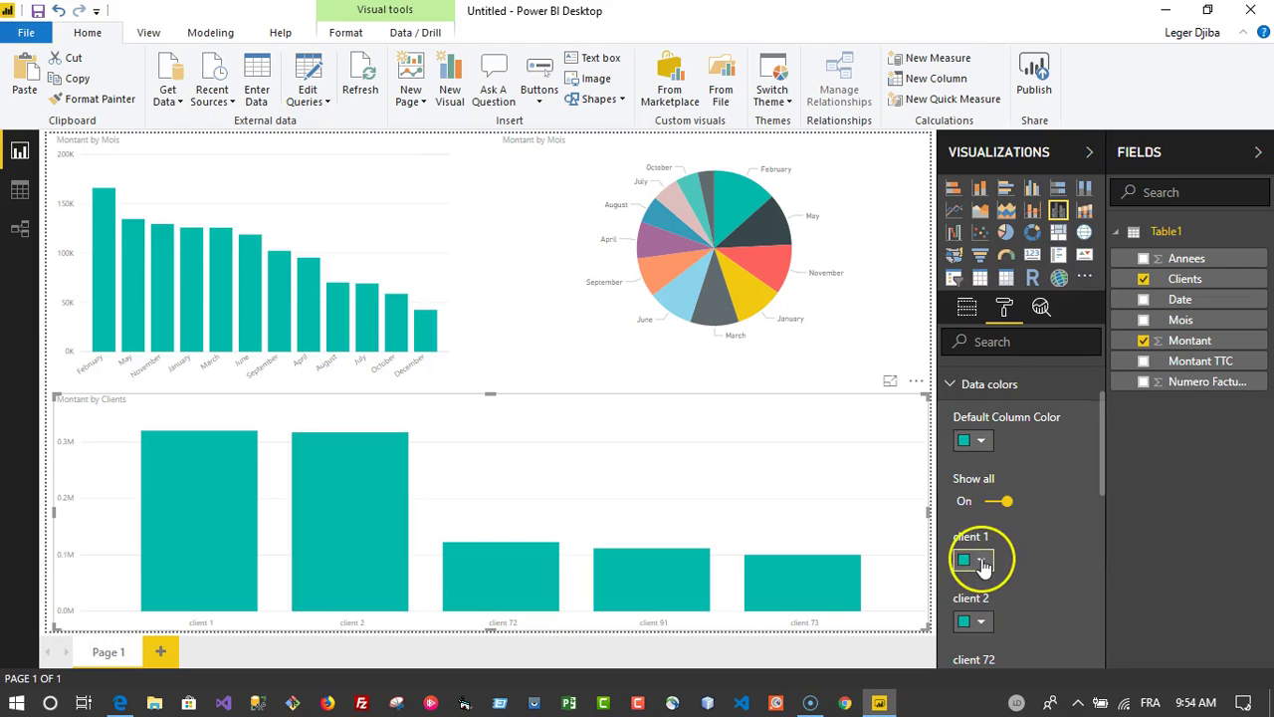
scroll(984, 552, down, 1)
click(981, 538)
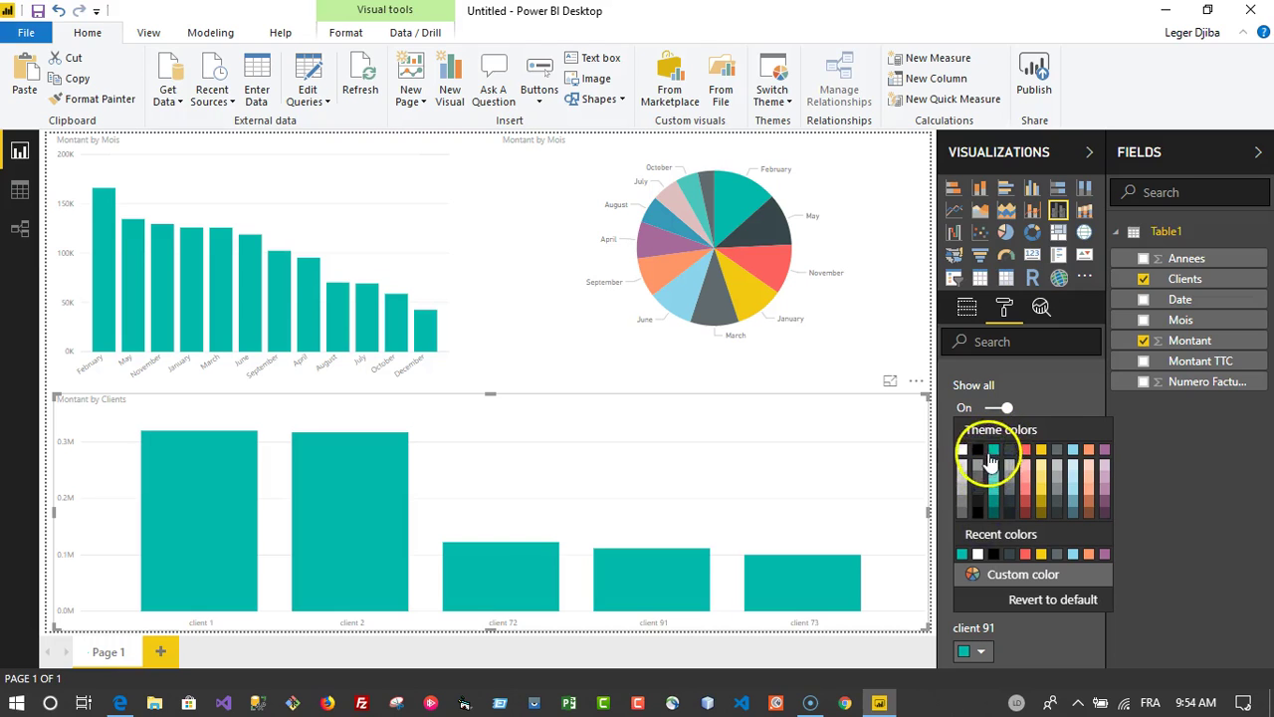
click(1041, 450)
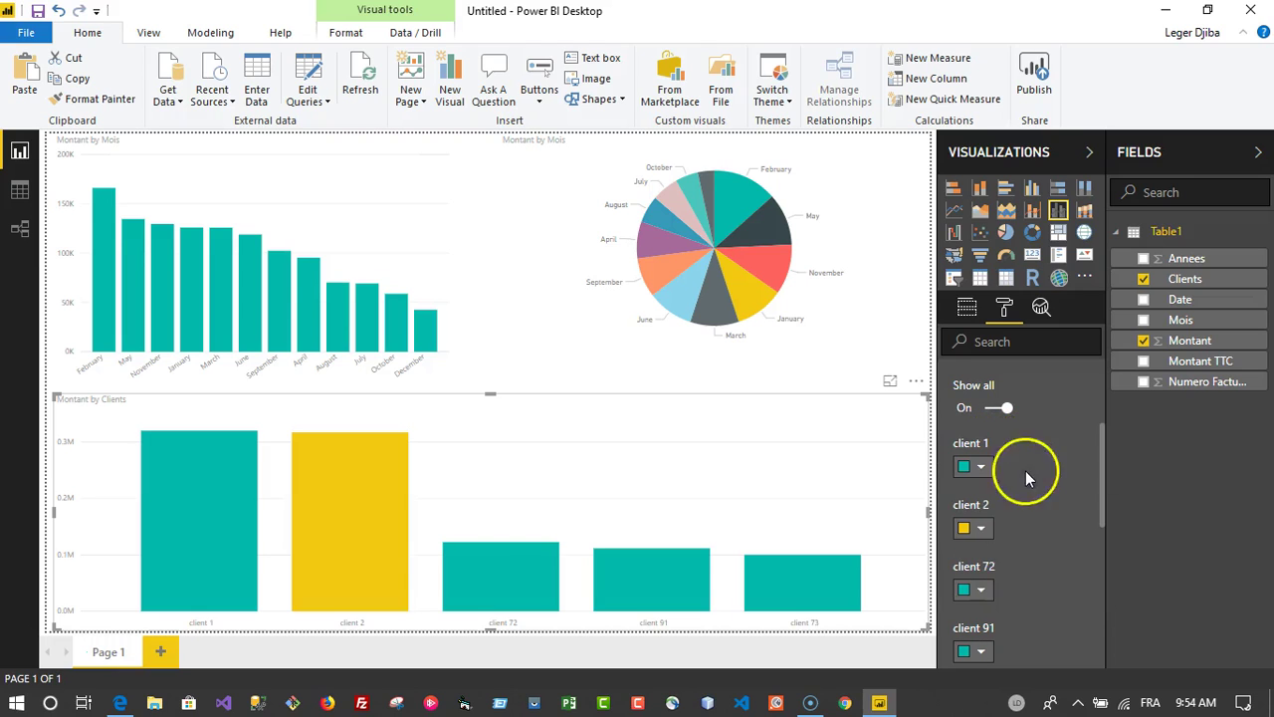
Step: Colour client 72's bar purple and client 91's bar orange
click(981, 589)
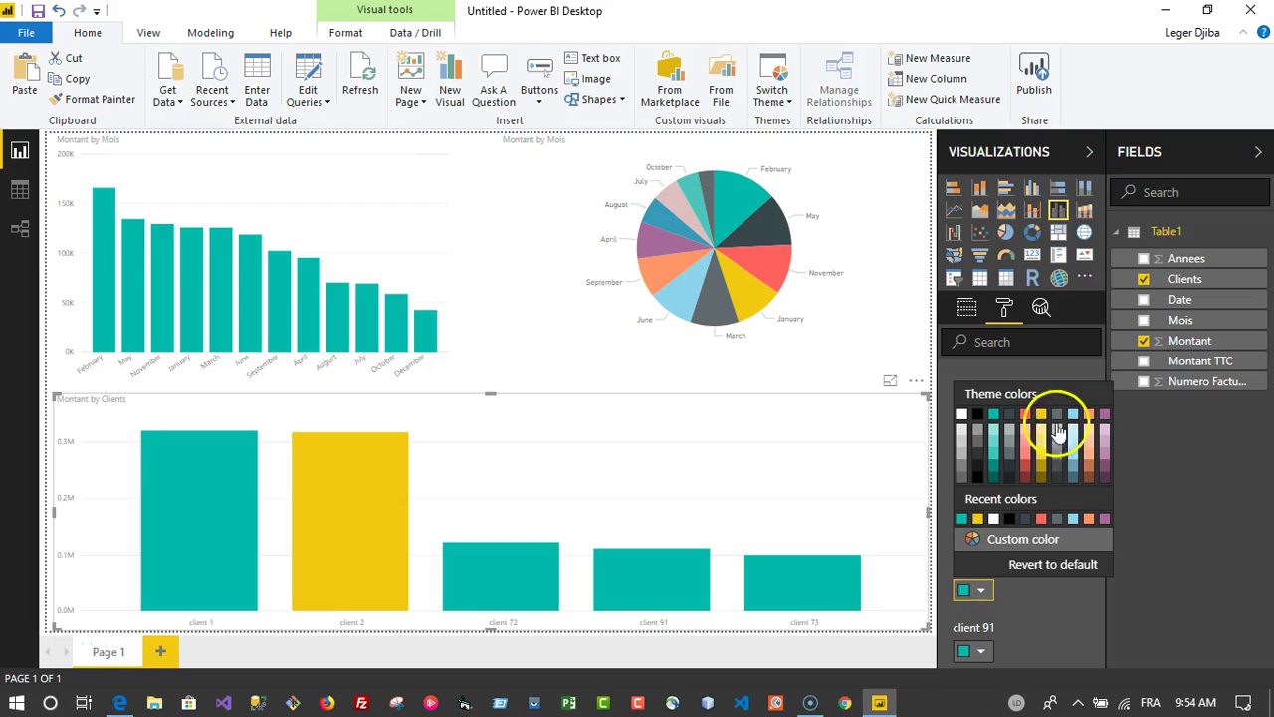
click(1104, 414)
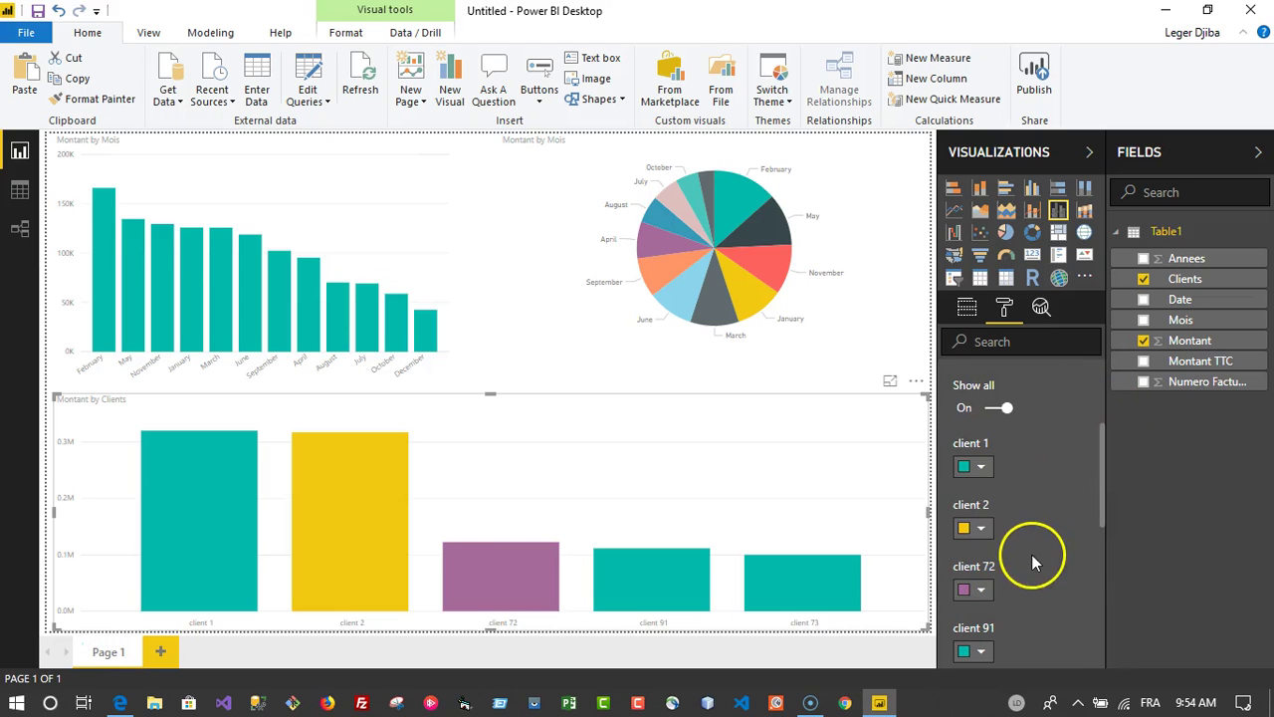
scroll(1033, 555, down, 2)
click(981, 559)
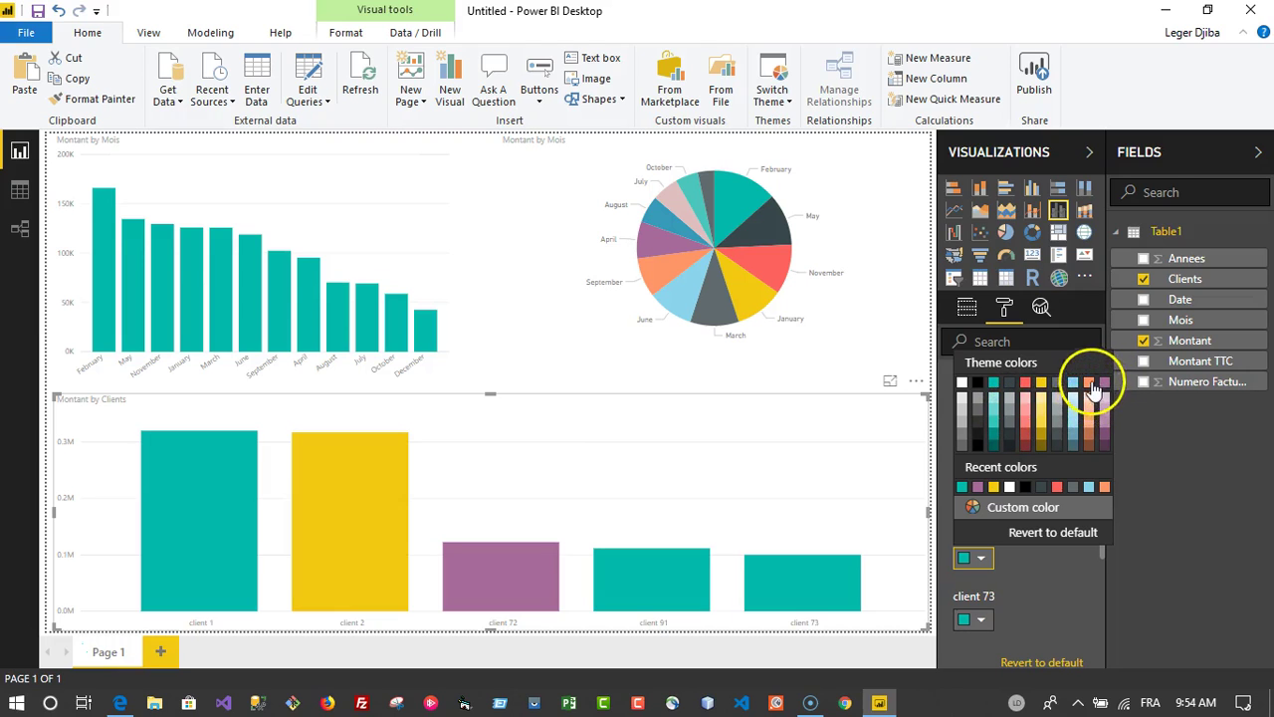
click(1088, 404)
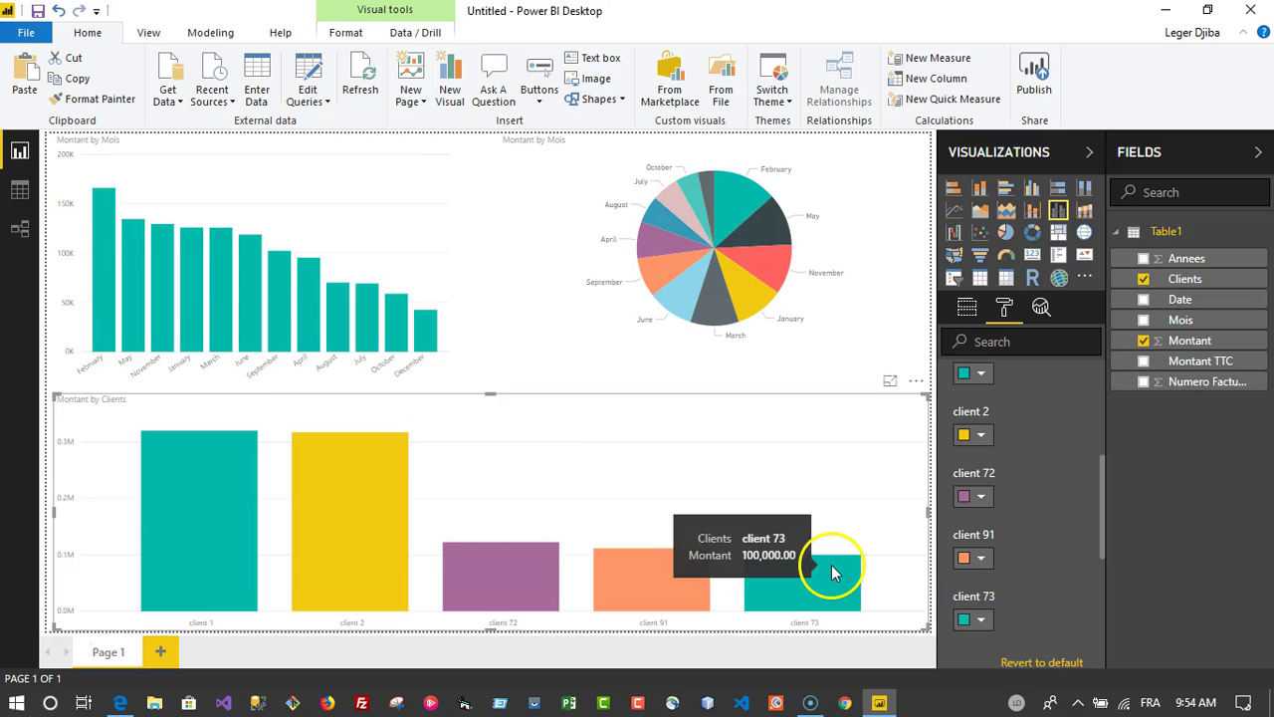
Step: Colour client 73's bar black and collapse the Data colors section
click(835, 573)
click(834, 571)
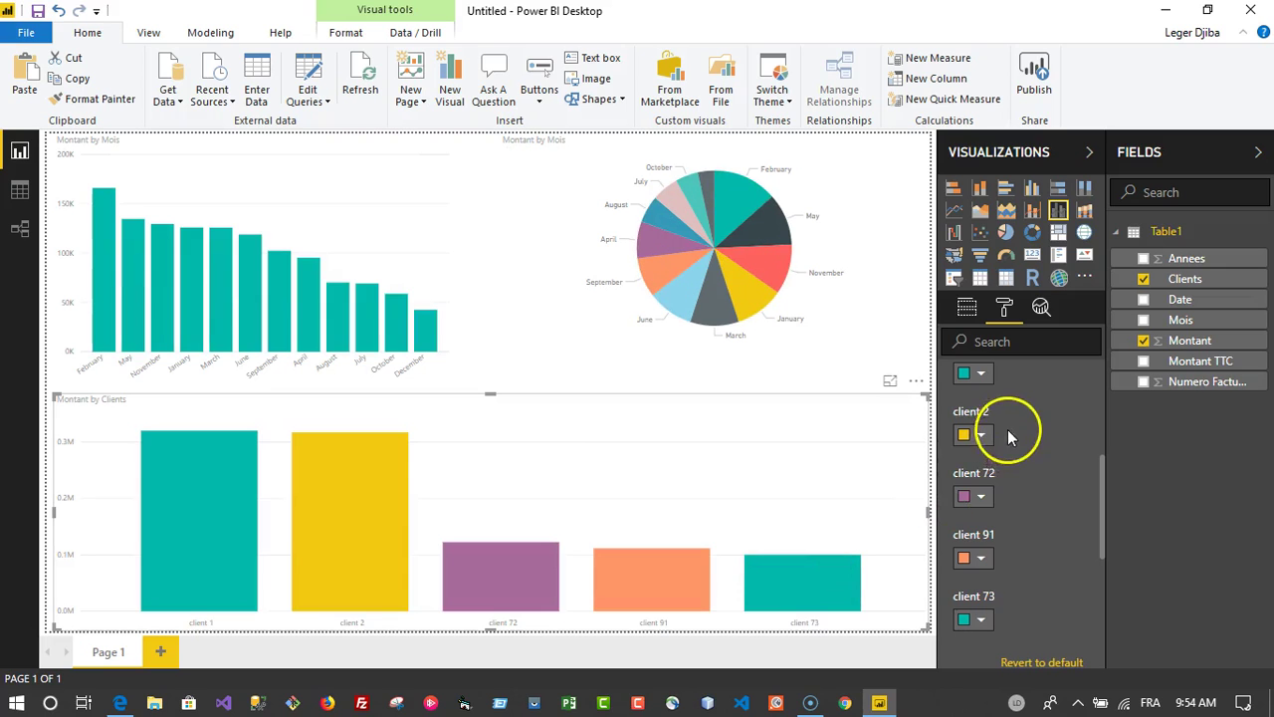
scroll(995, 557, down, 1)
scroll(996, 449, down, 2)
click(981, 430)
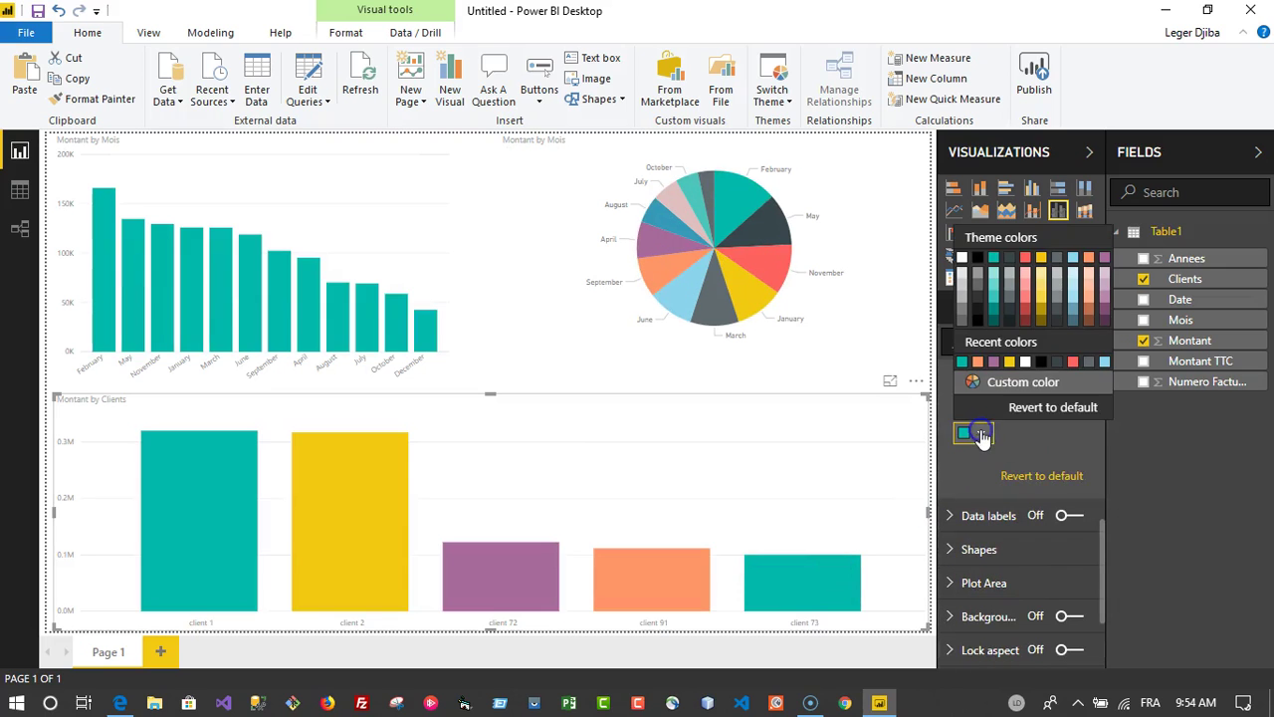
click(1043, 362)
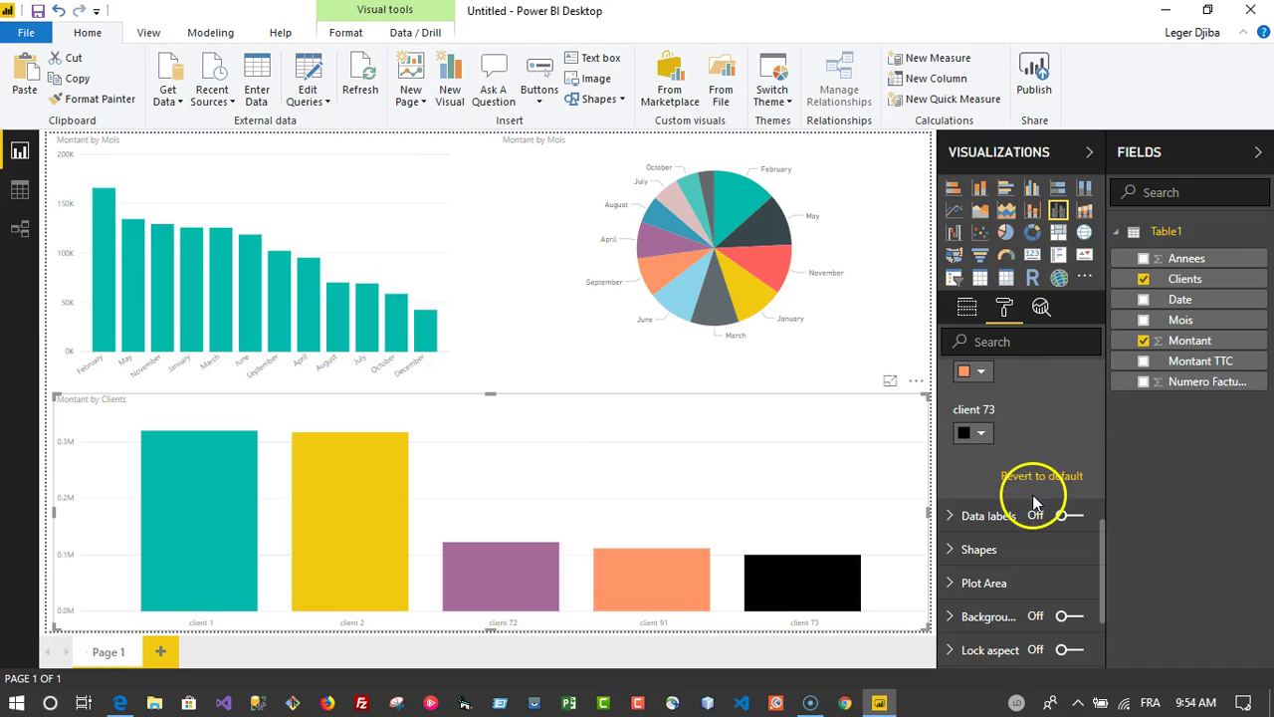
scroll(965, 382, up, 5)
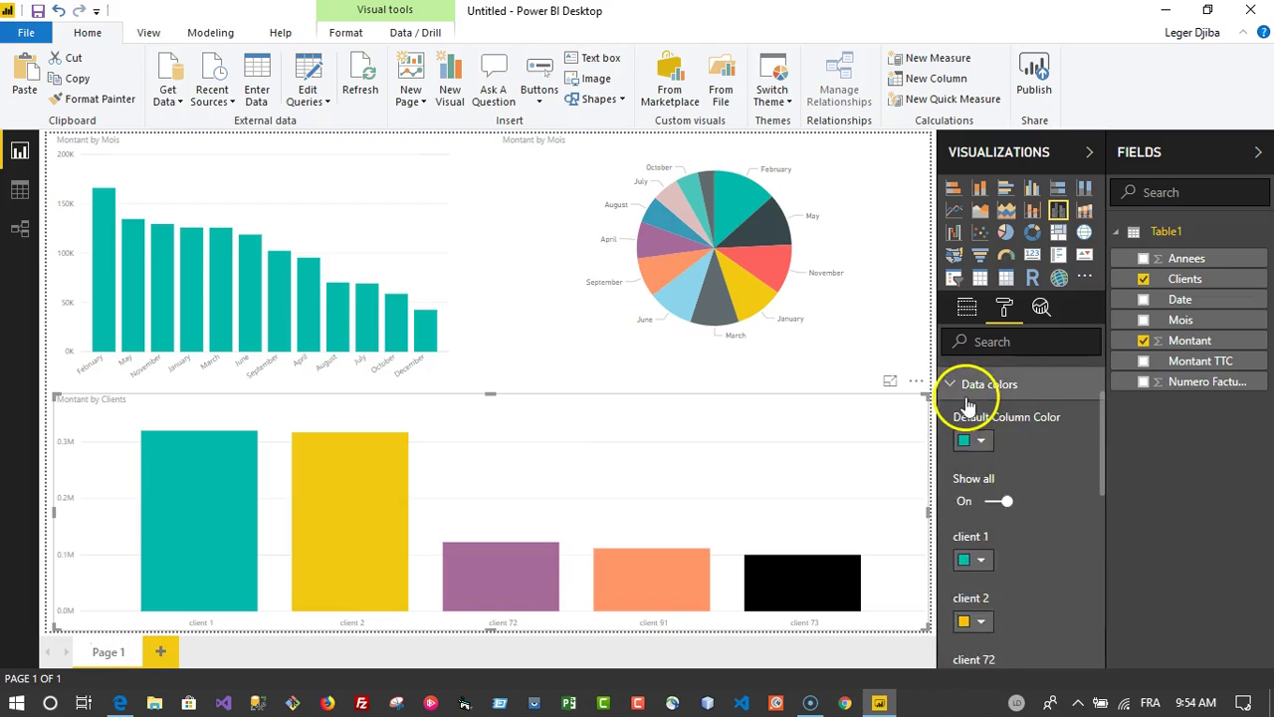
click(956, 480)
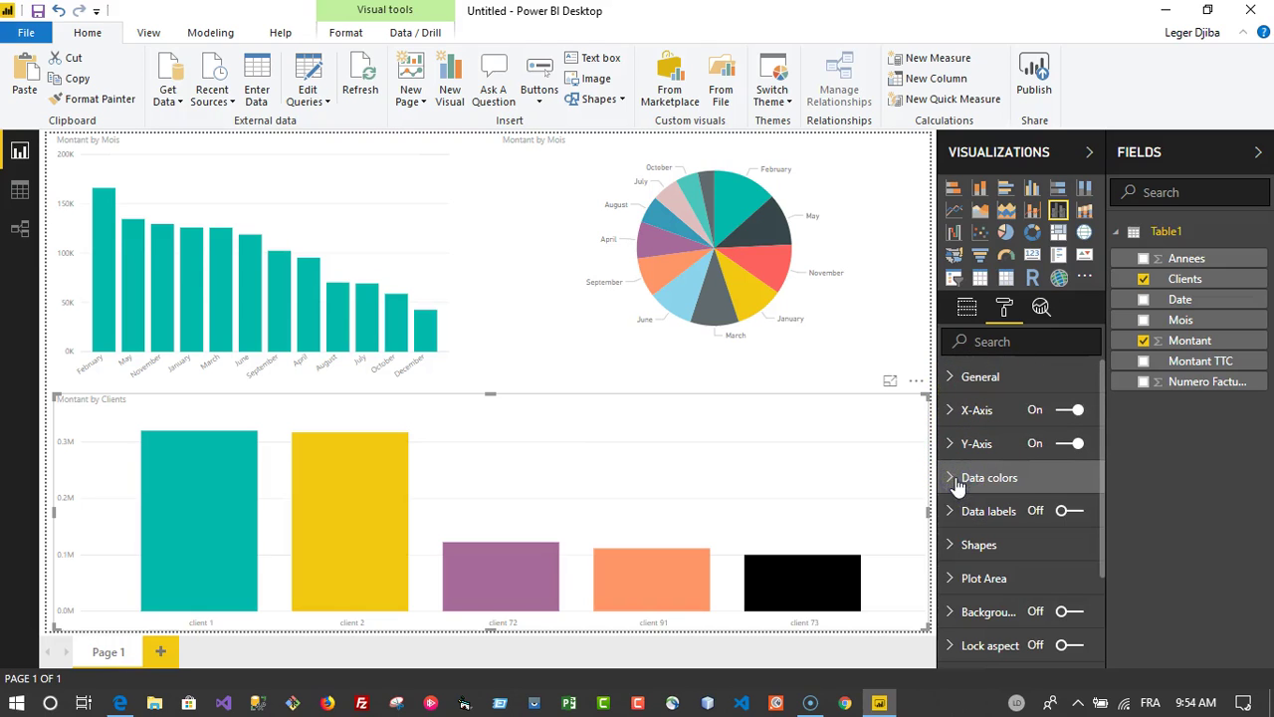
Step: Turn on data labels for the Montant by Clients bars and bring up the custom label colour picker
click(968, 511)
click(1041, 511)
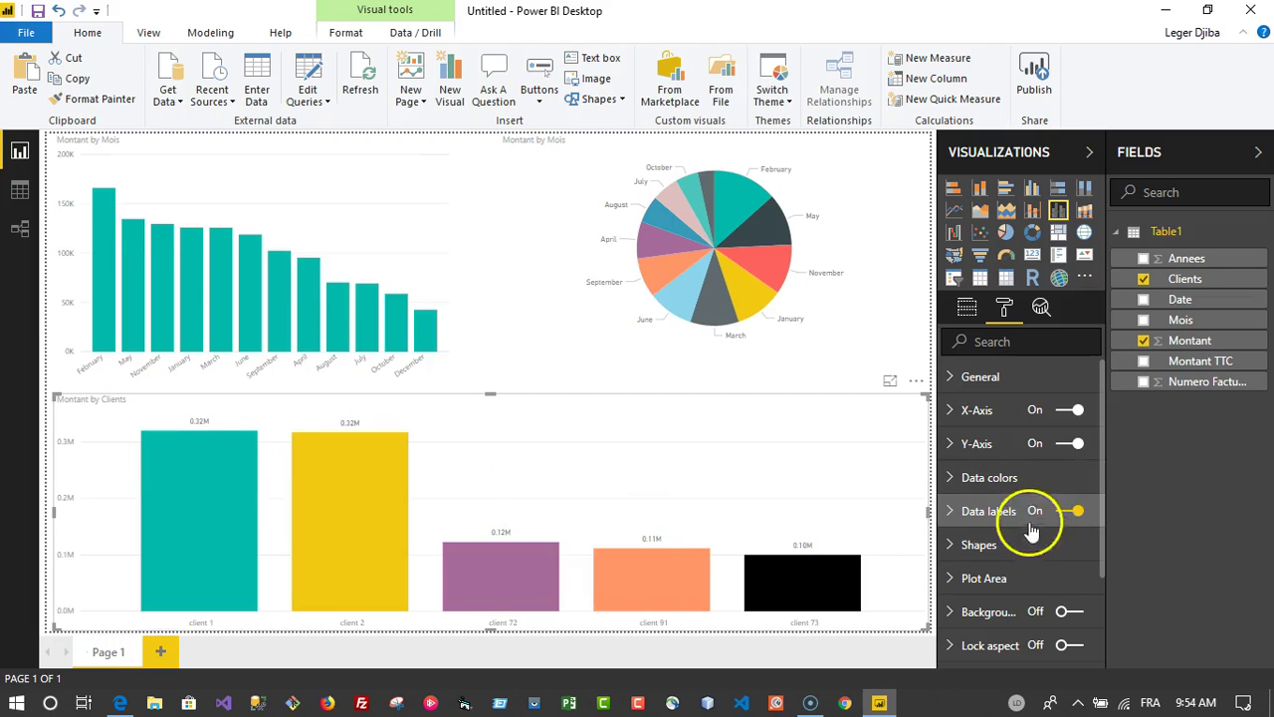
click(950, 518)
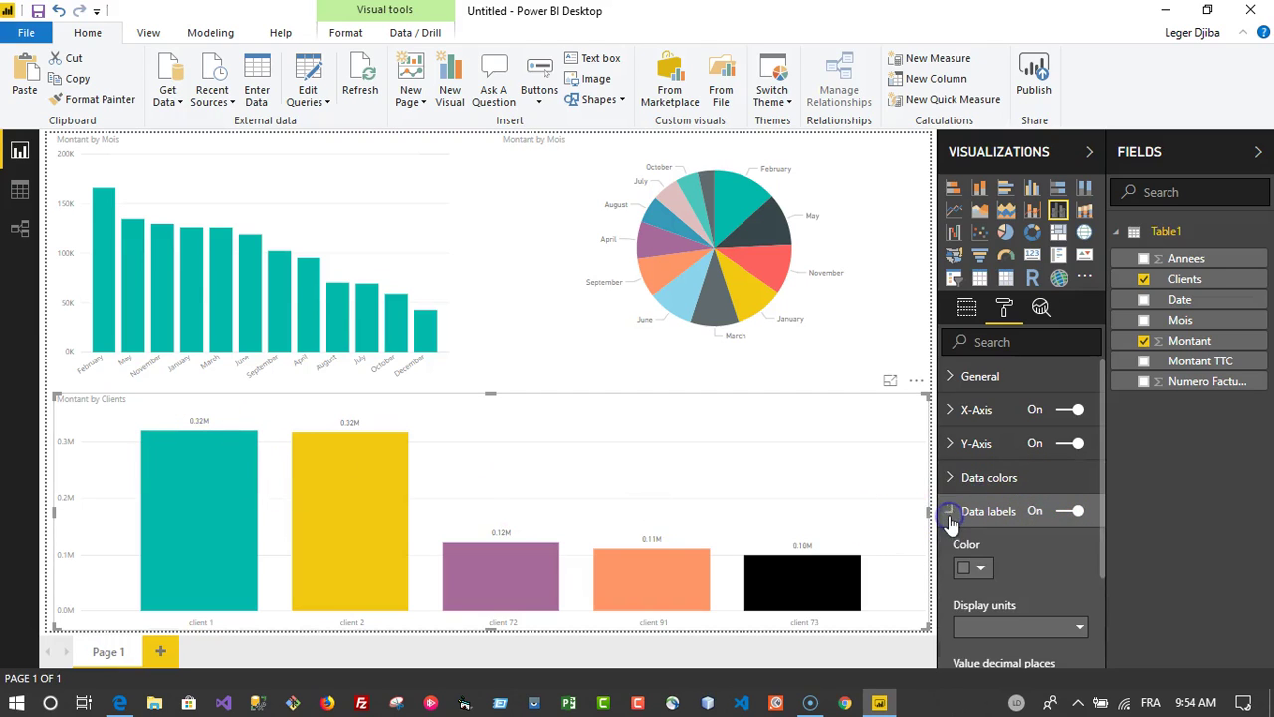
click(980, 570)
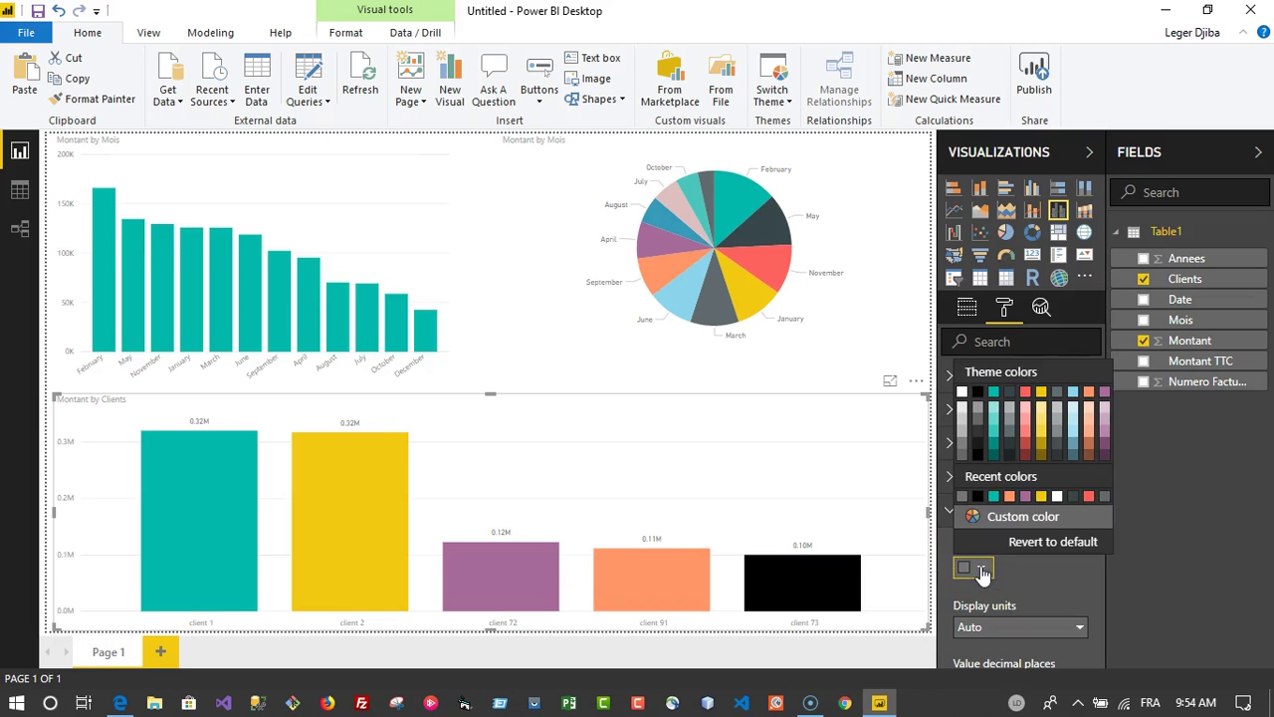
click(977, 516)
Step: Make the bar labels black, in Thousands display units with 2 decimal places
click(964, 438)
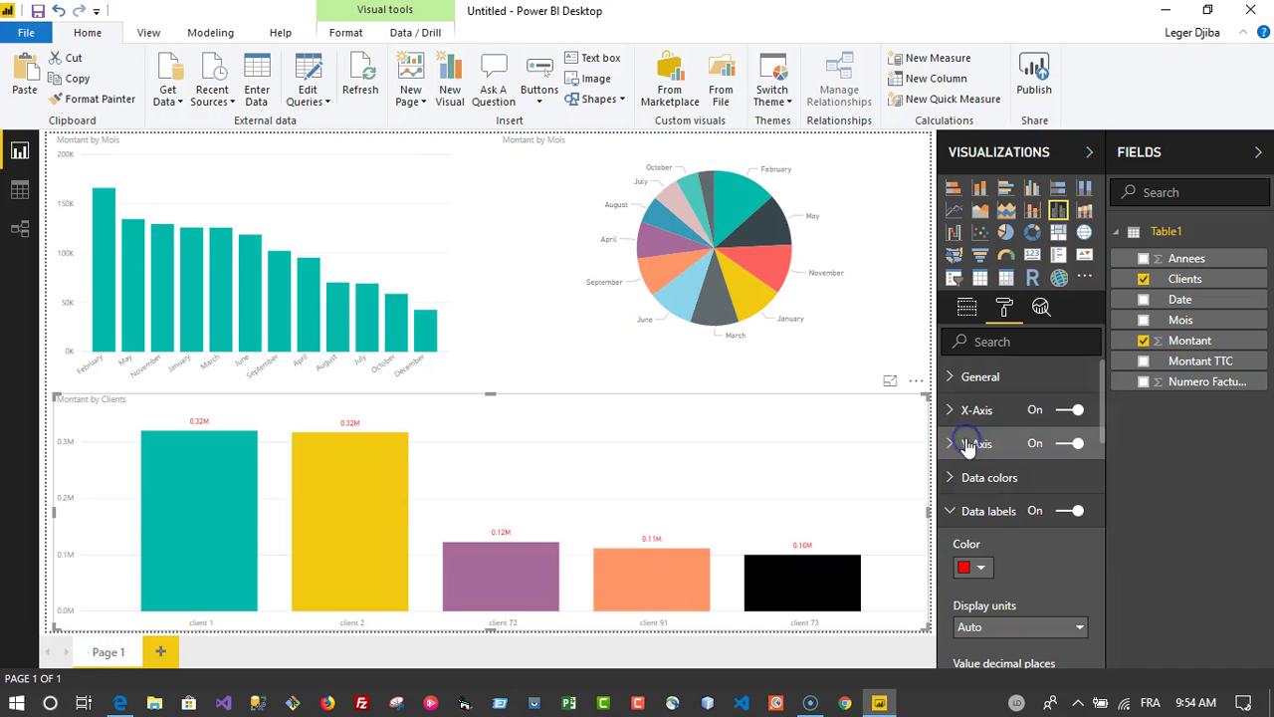
click(973, 567)
click(993, 497)
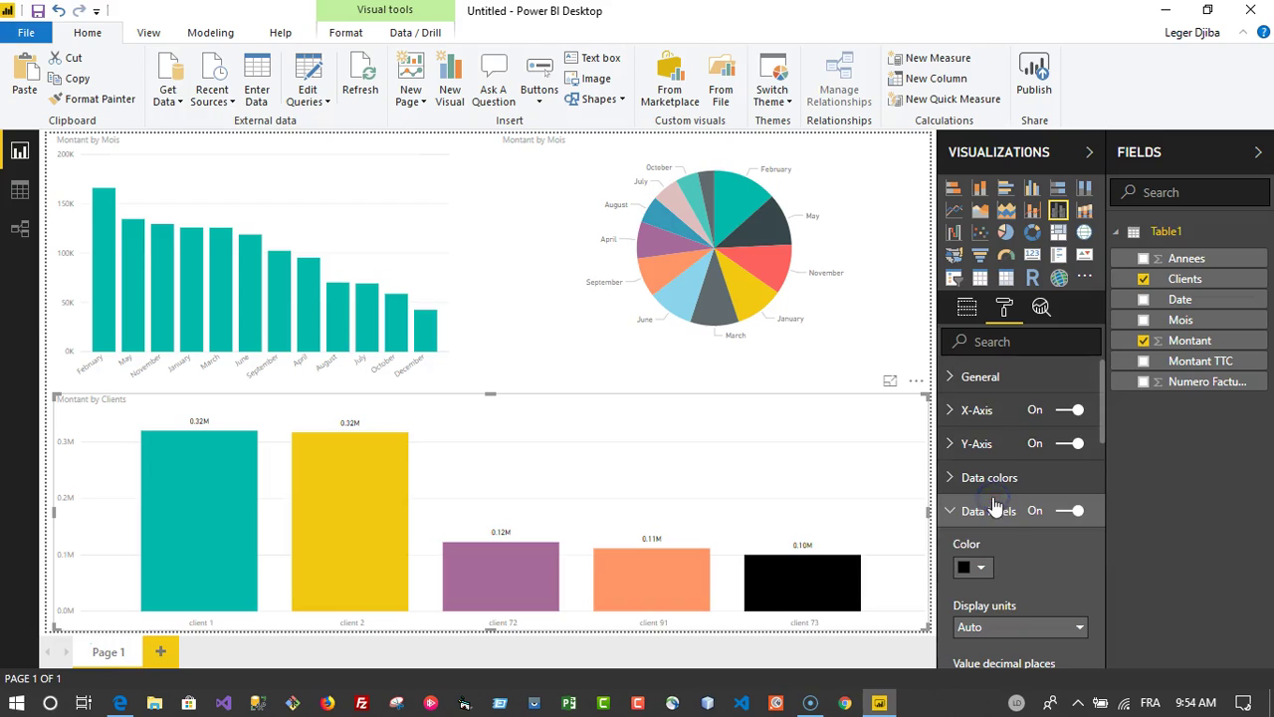
scroll(1021, 571, down, 2)
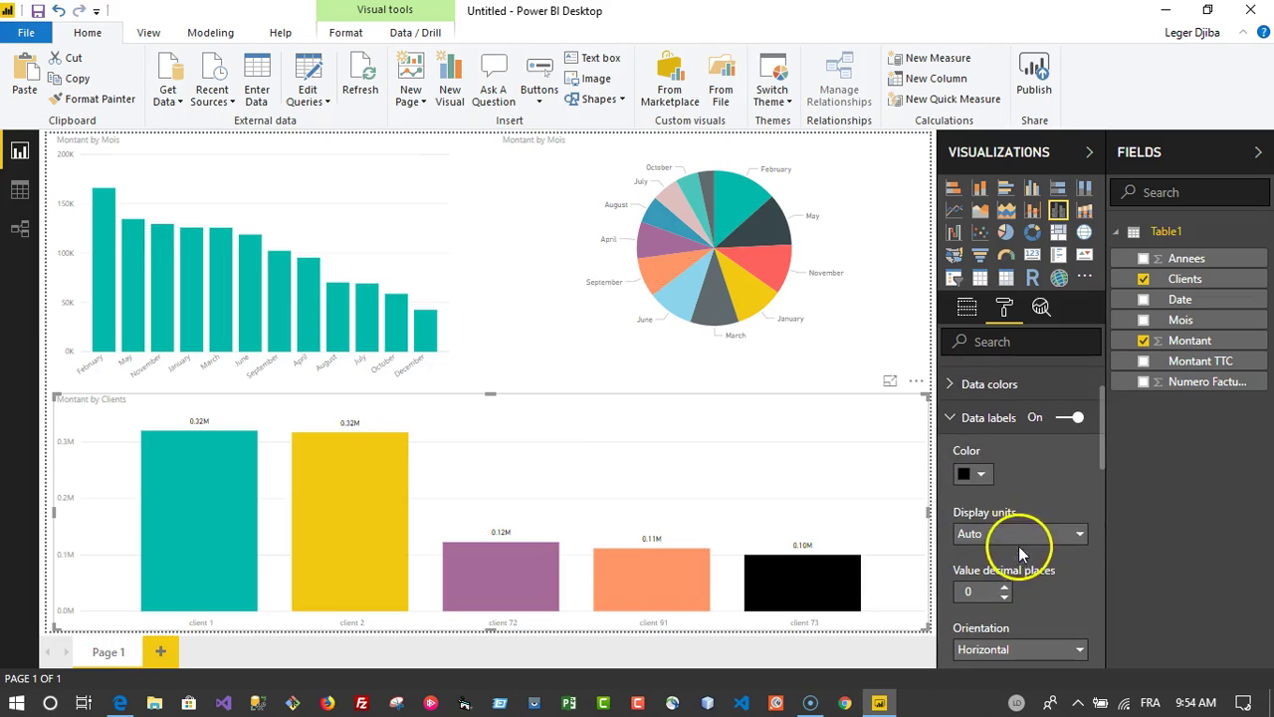
click(1018, 538)
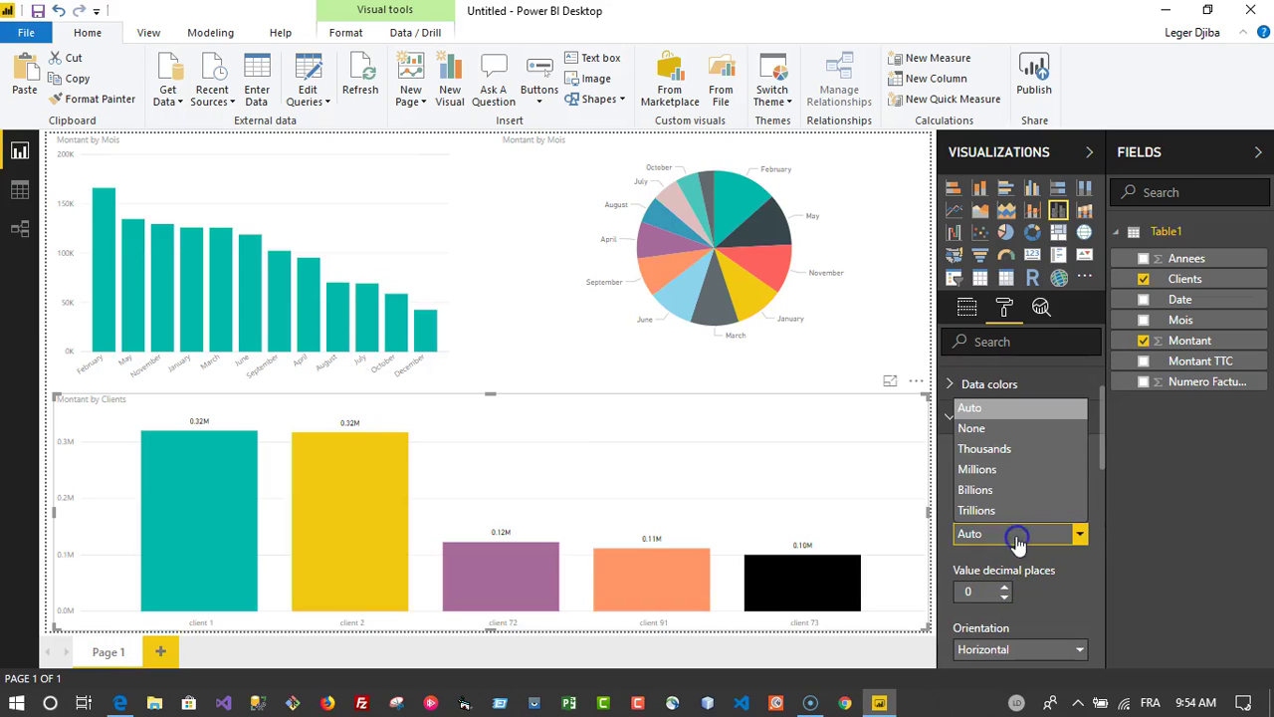
click(997, 470)
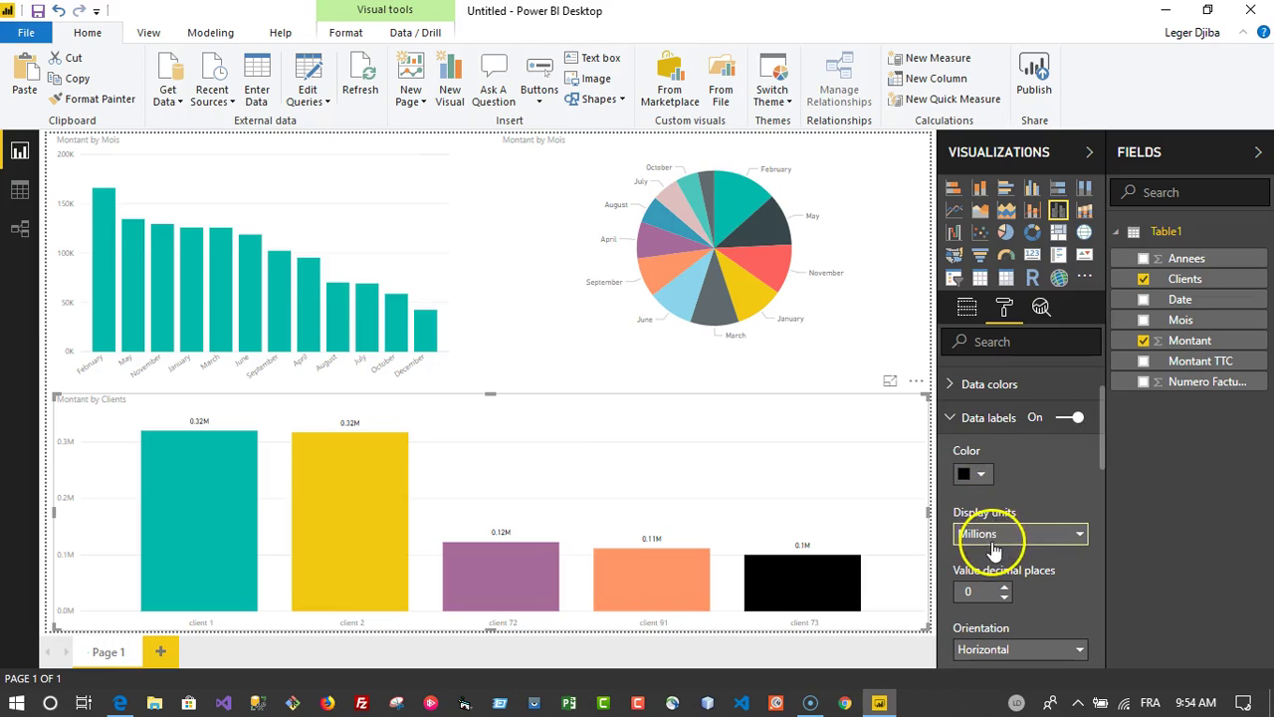
click(973, 534)
click(988, 450)
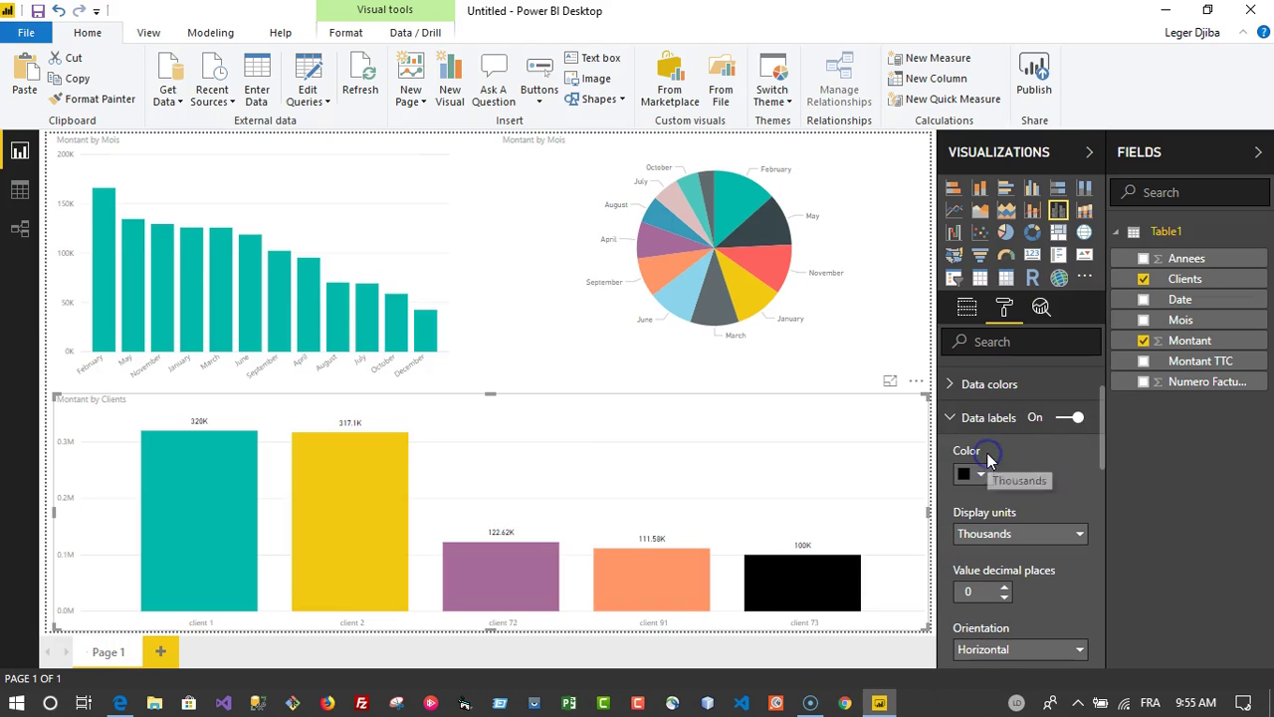
click(1008, 587)
click(1008, 586)
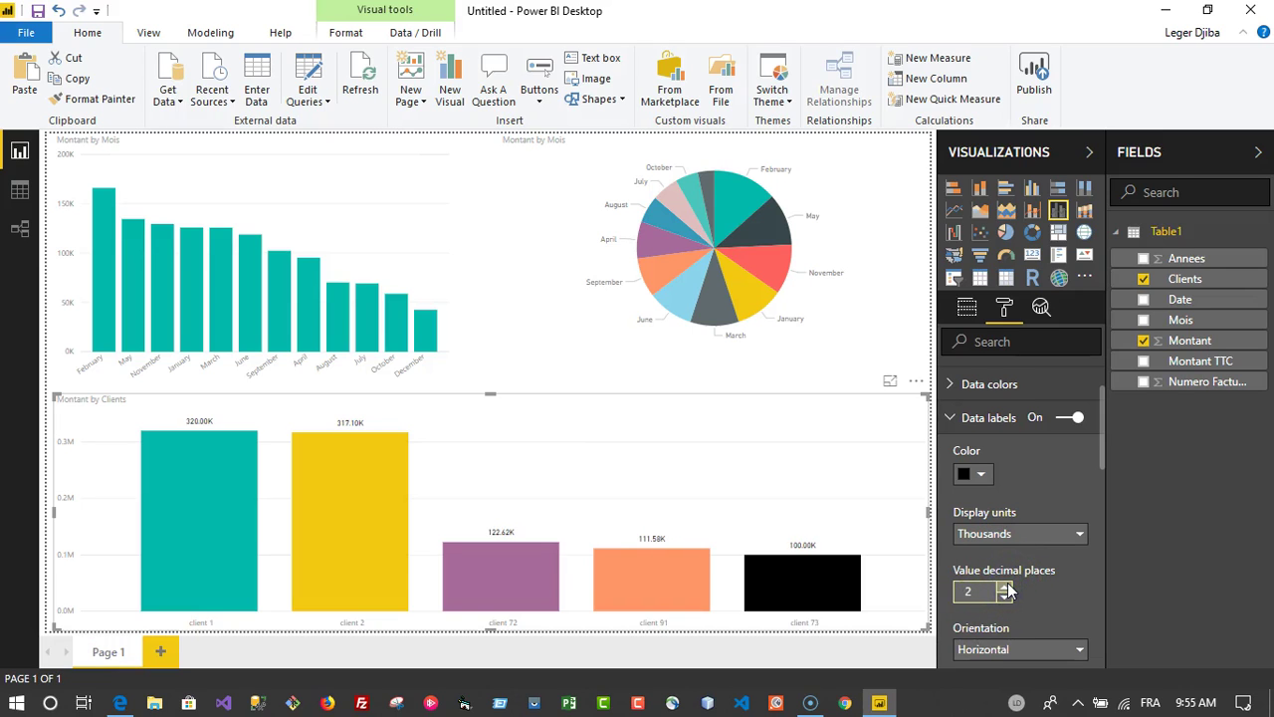
Step: Set the bar labels to Horizontal orientation and Inside Center position
scroll(1039, 578, down, 1)
click(1038, 560)
click(1004, 576)
click(1016, 558)
click(1004, 597)
click(1003, 609)
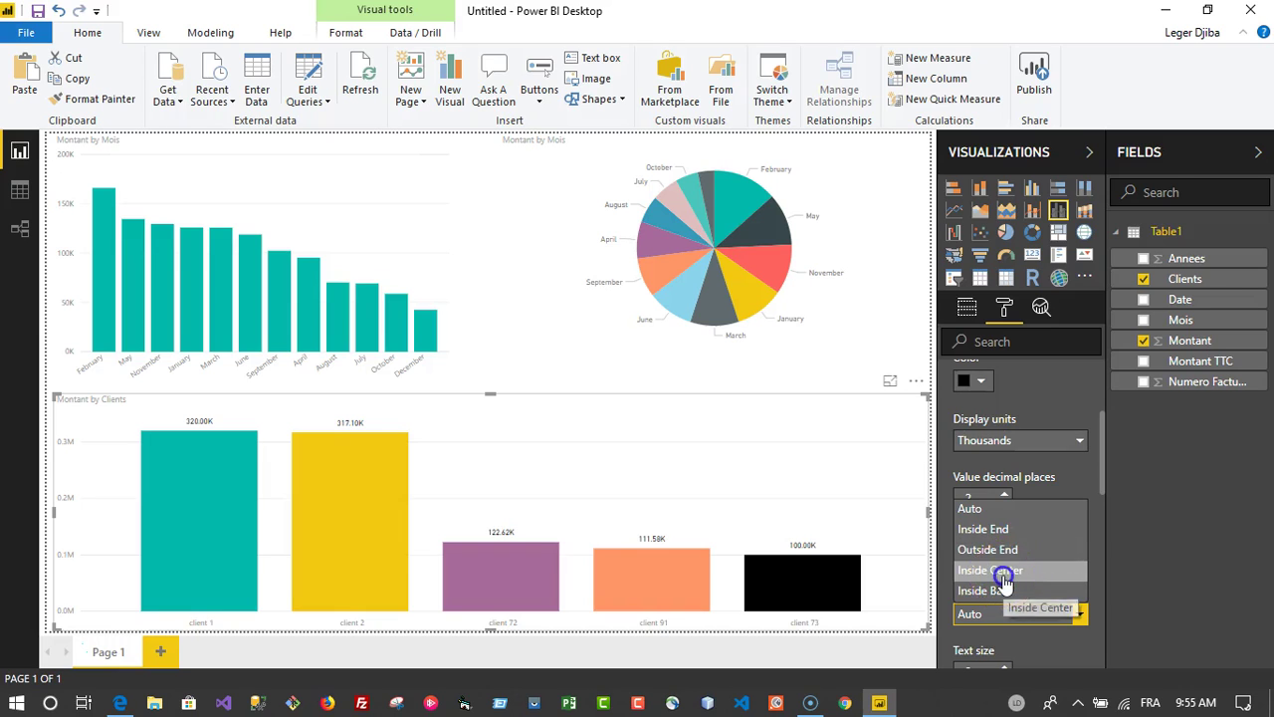
click(1008, 570)
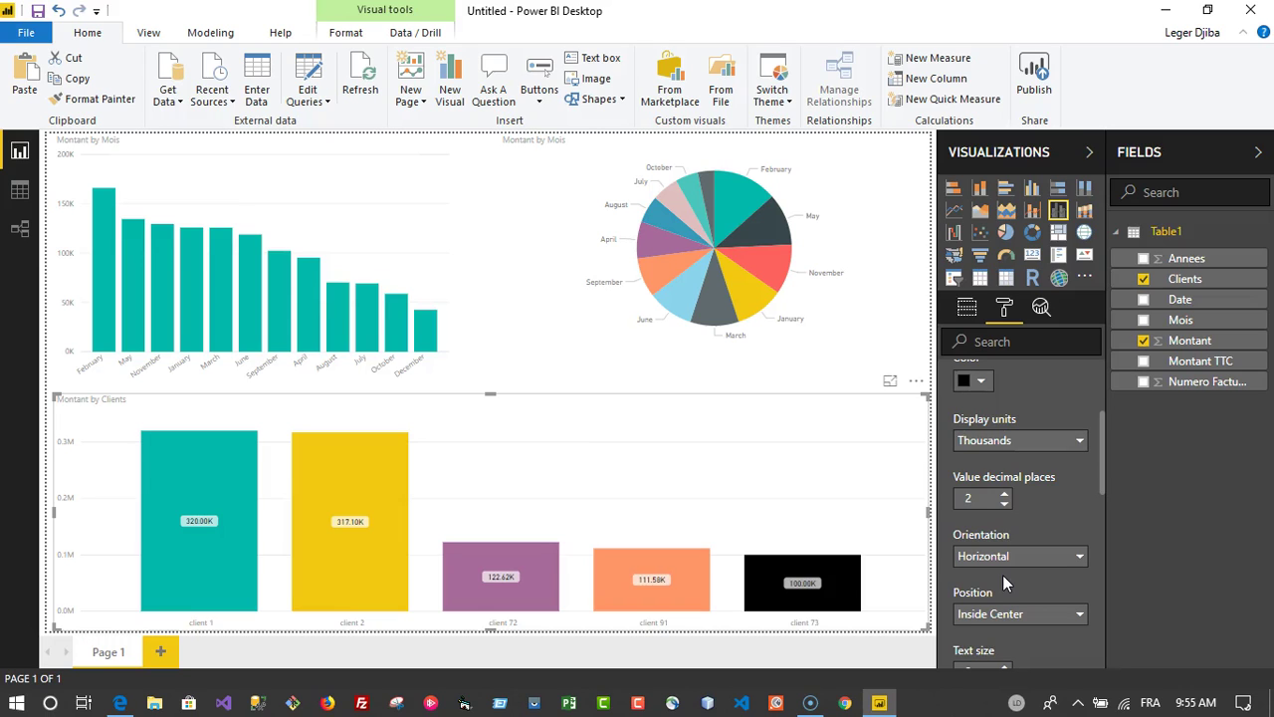
click(887, 261)
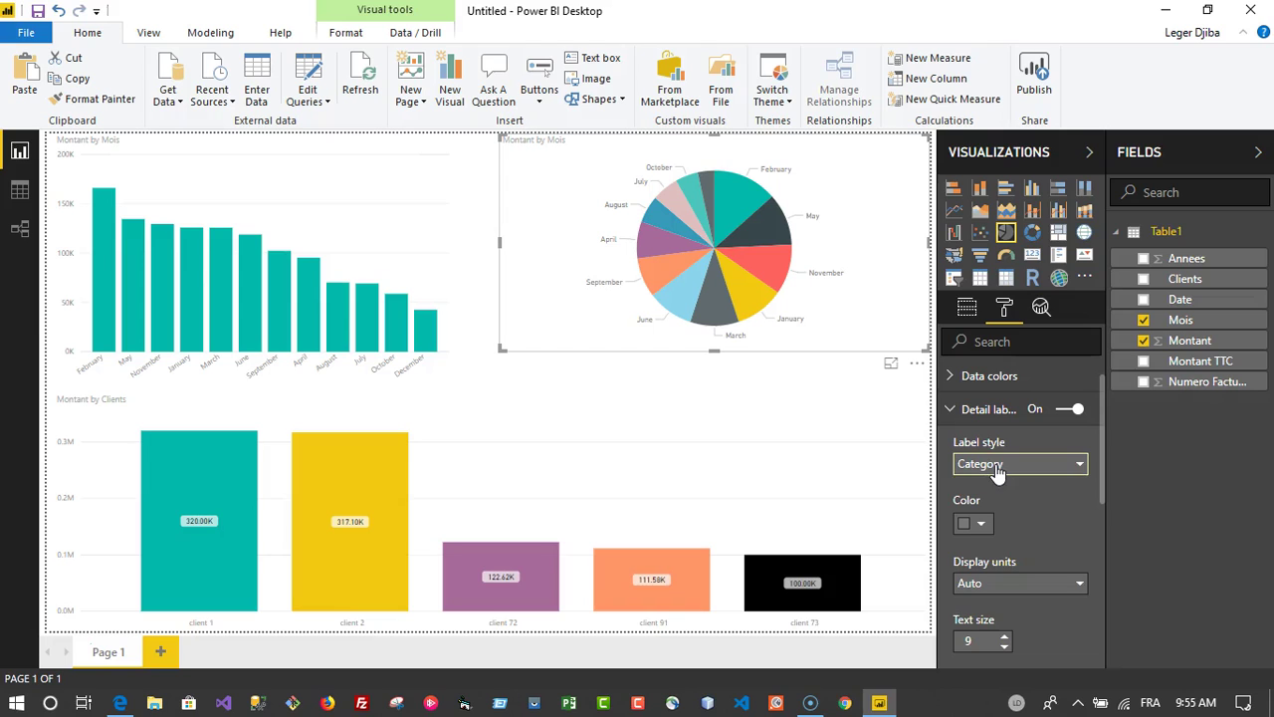
Step: Set the pie's detail labels to show month and amount
click(998, 472)
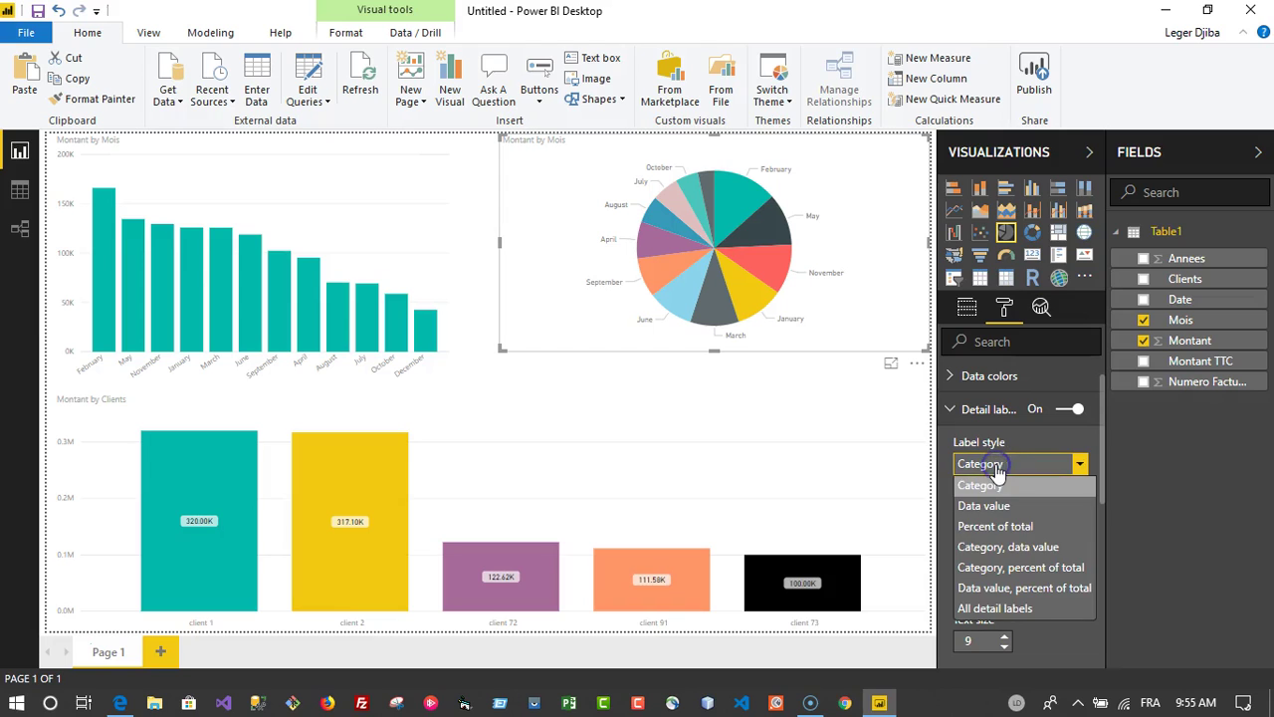
click(983, 550)
click(719, 209)
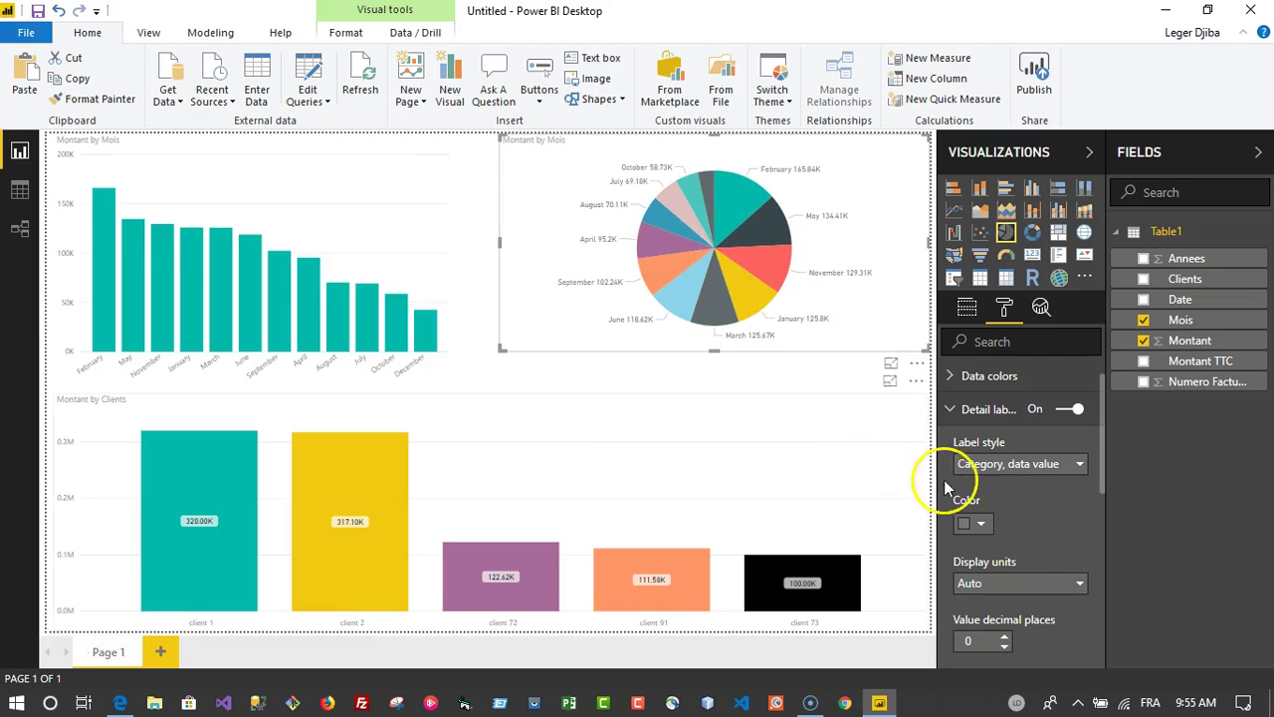
Step: Make the pie chart's detail labels black
click(982, 530)
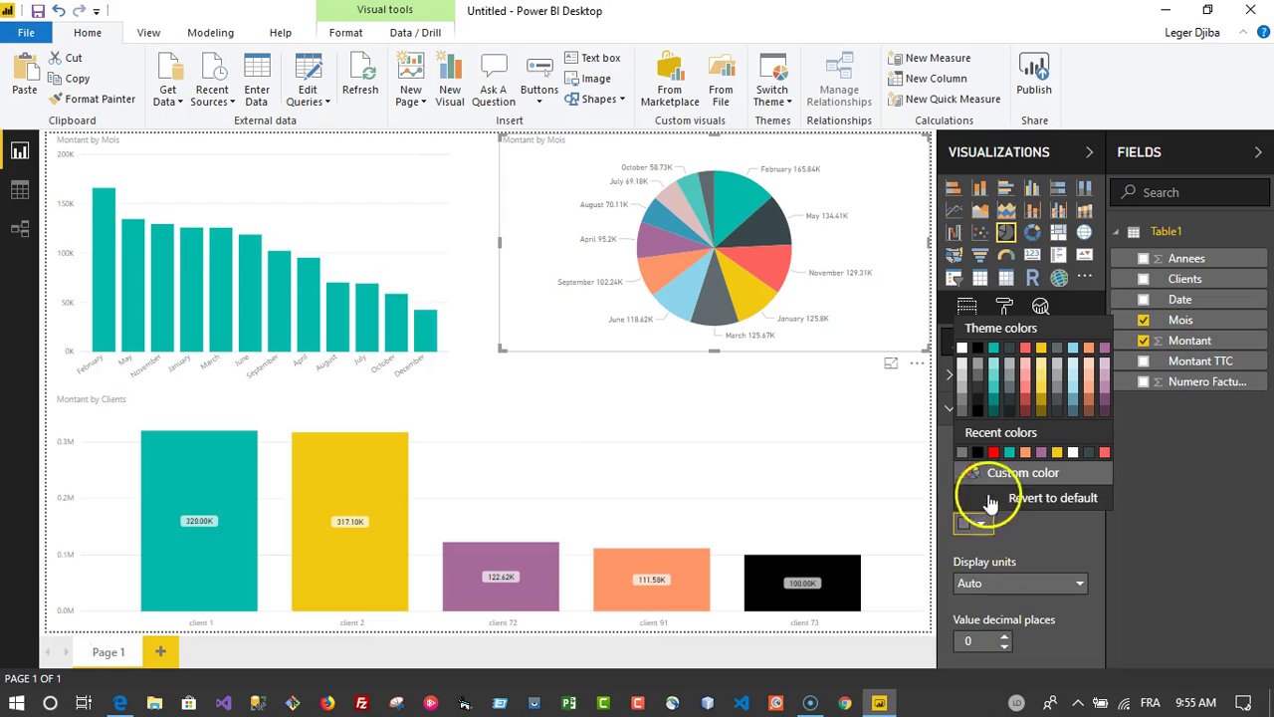
click(996, 452)
click(980, 524)
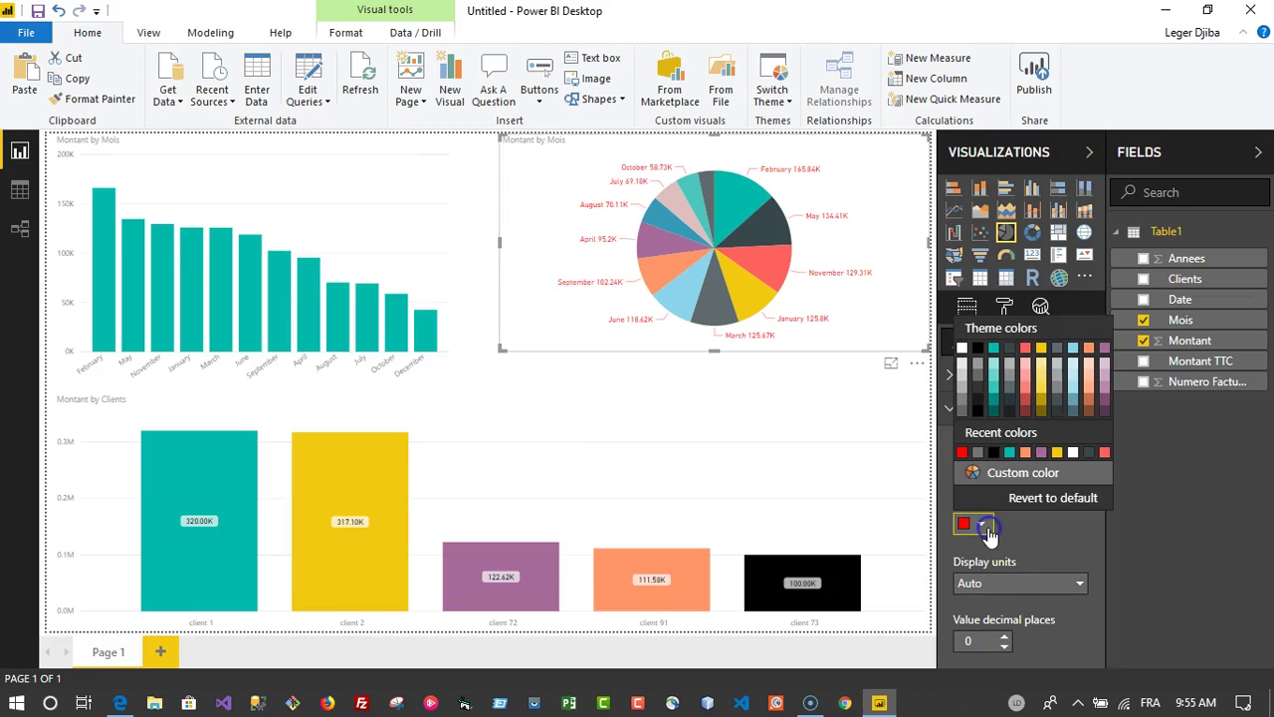
click(1027, 350)
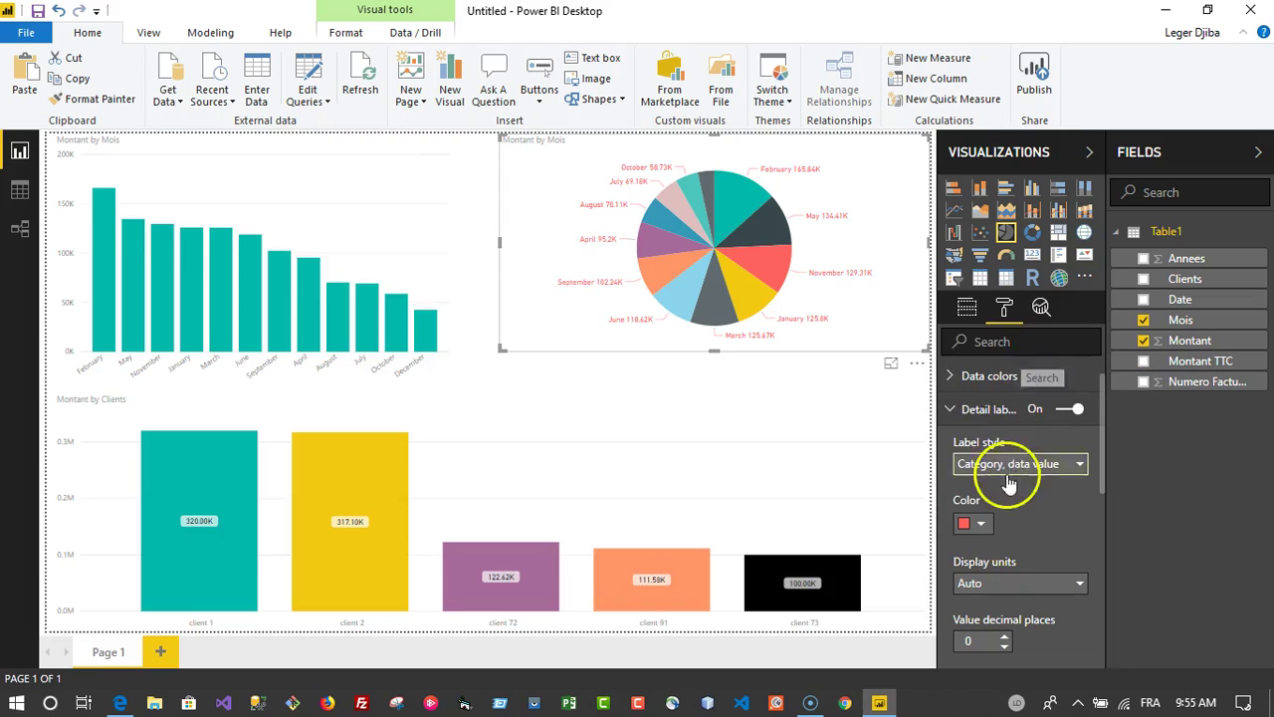
click(981, 528)
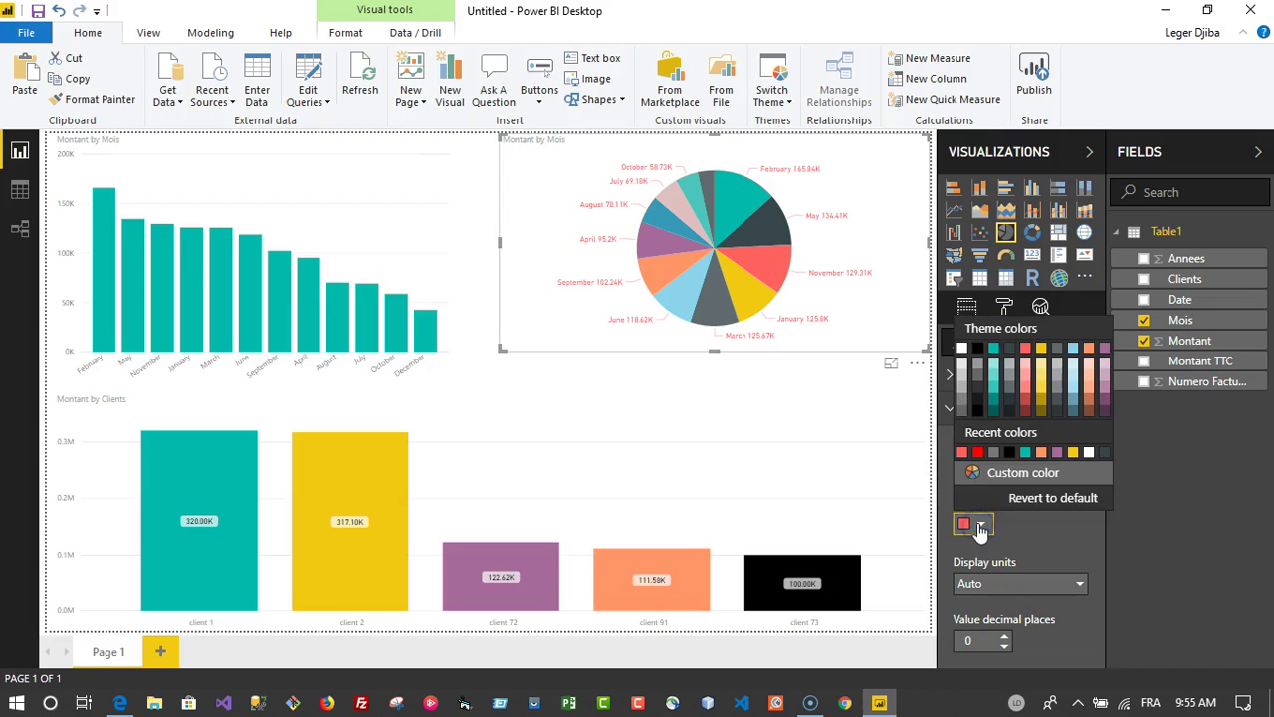
click(979, 347)
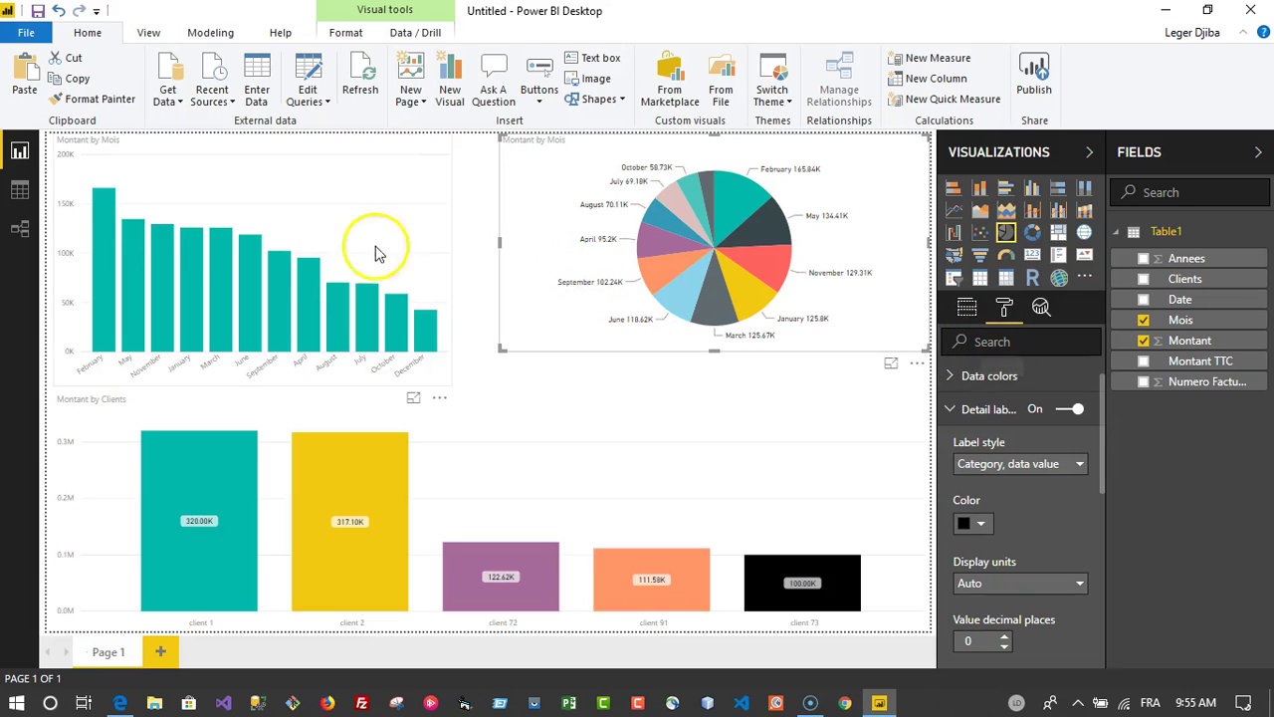
click(328, 194)
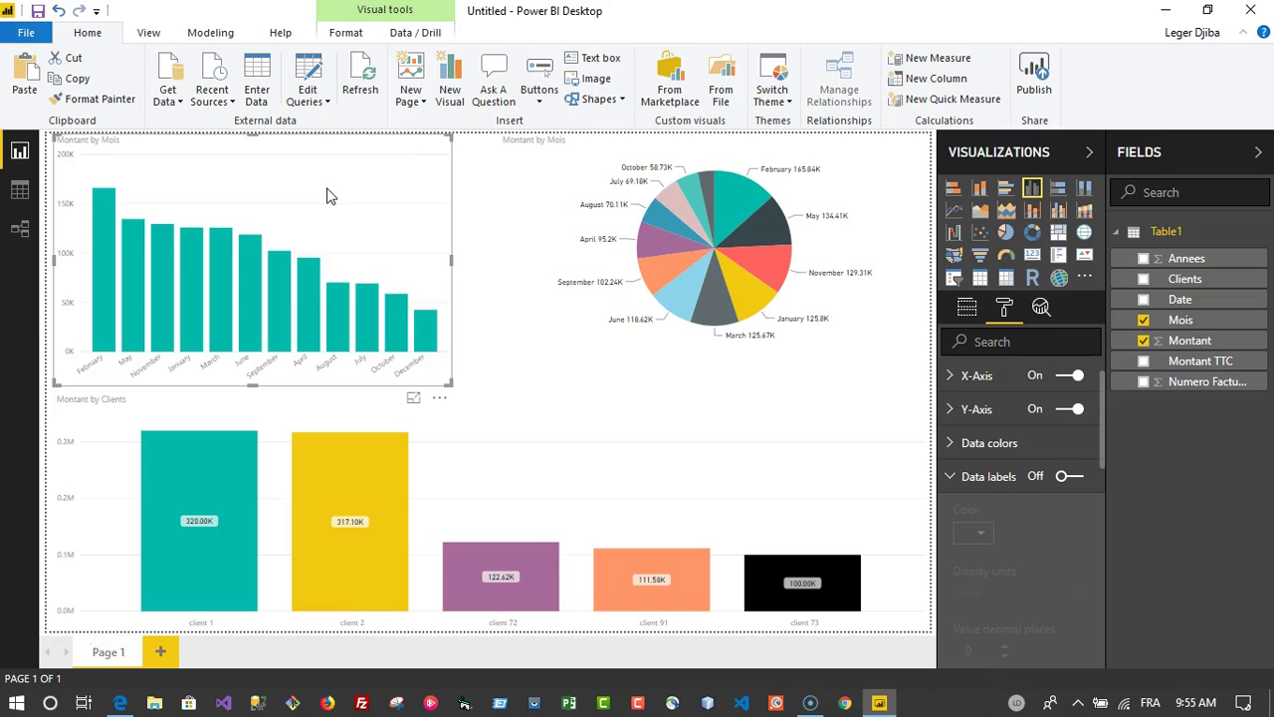
Step: Shrink the Montant by Mois bar chart by dragging its corner
click(220, 454)
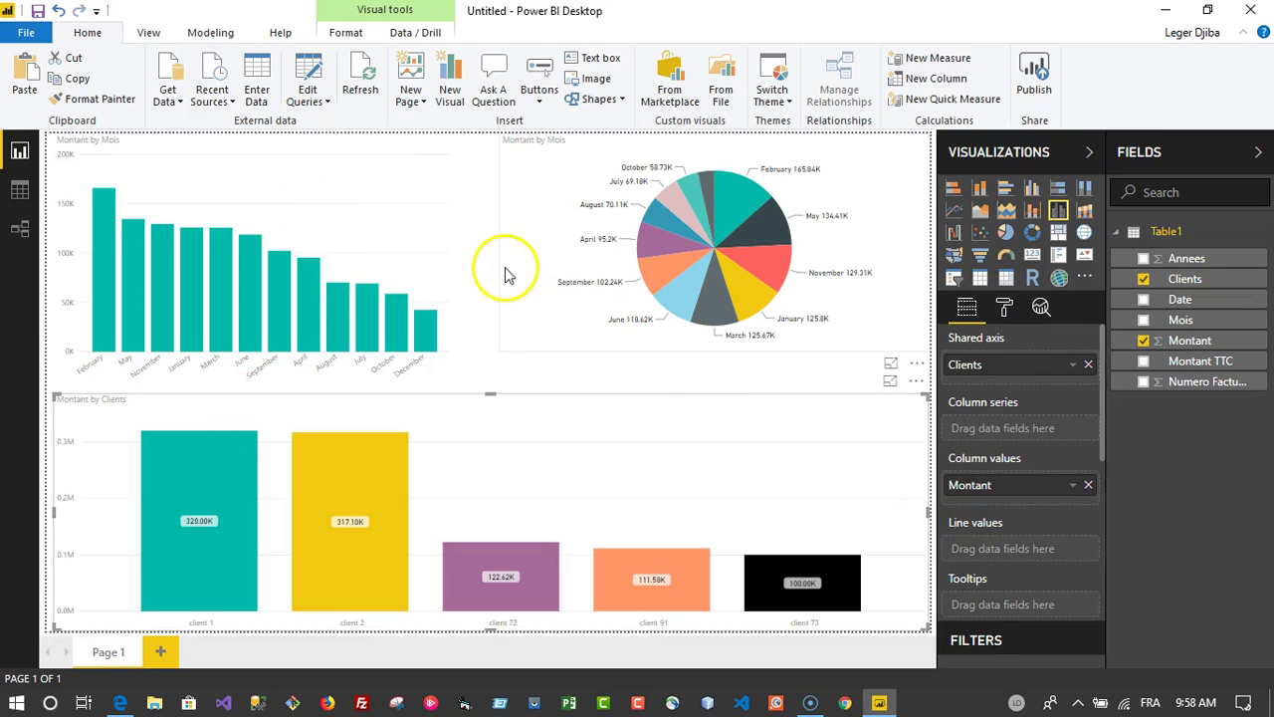
click(715, 361)
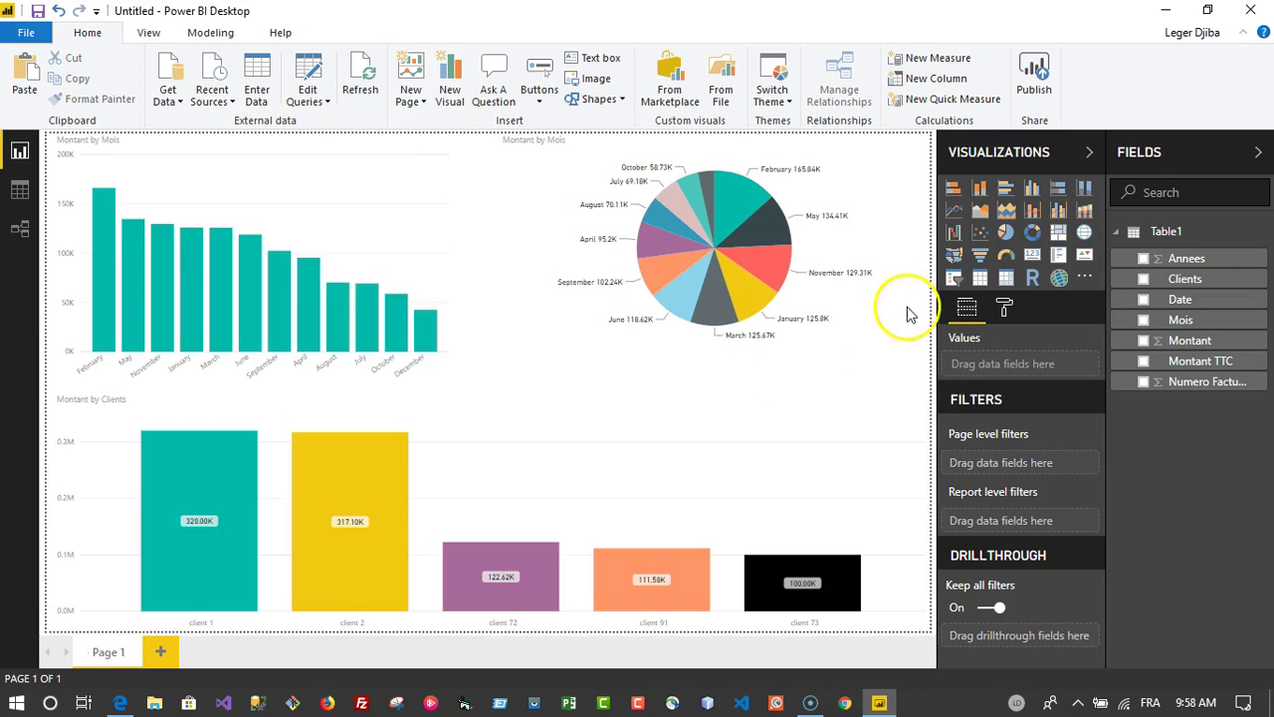
click(203, 181)
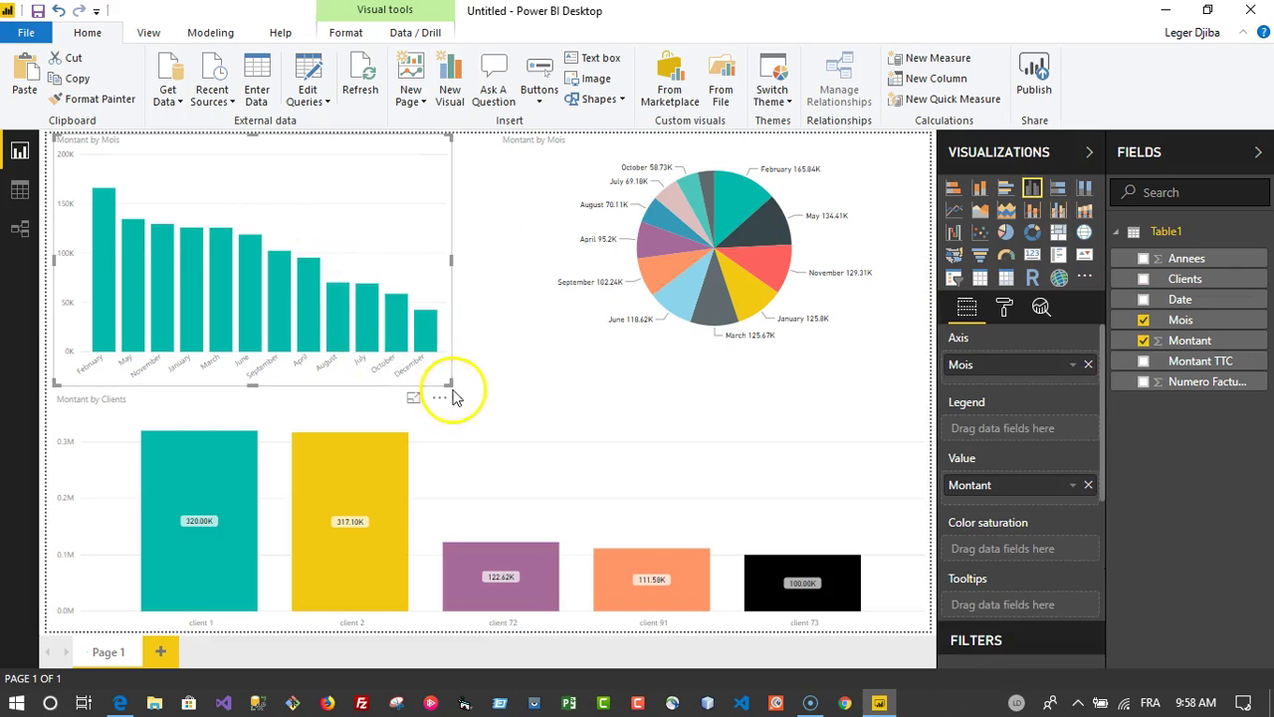
drag(449, 382, 374, 313)
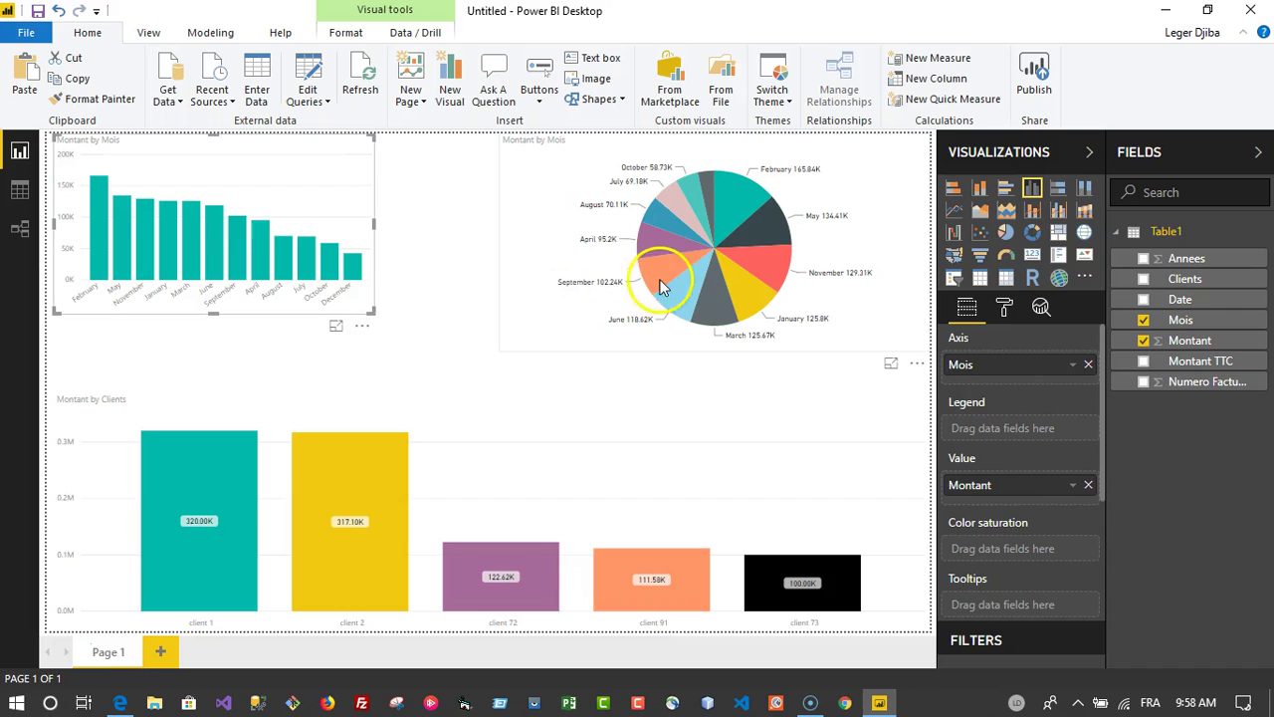
Step: Move the pie chart left and make it shorter and narrower
drag(661, 286, 554, 286)
drag(609, 351, 612, 288)
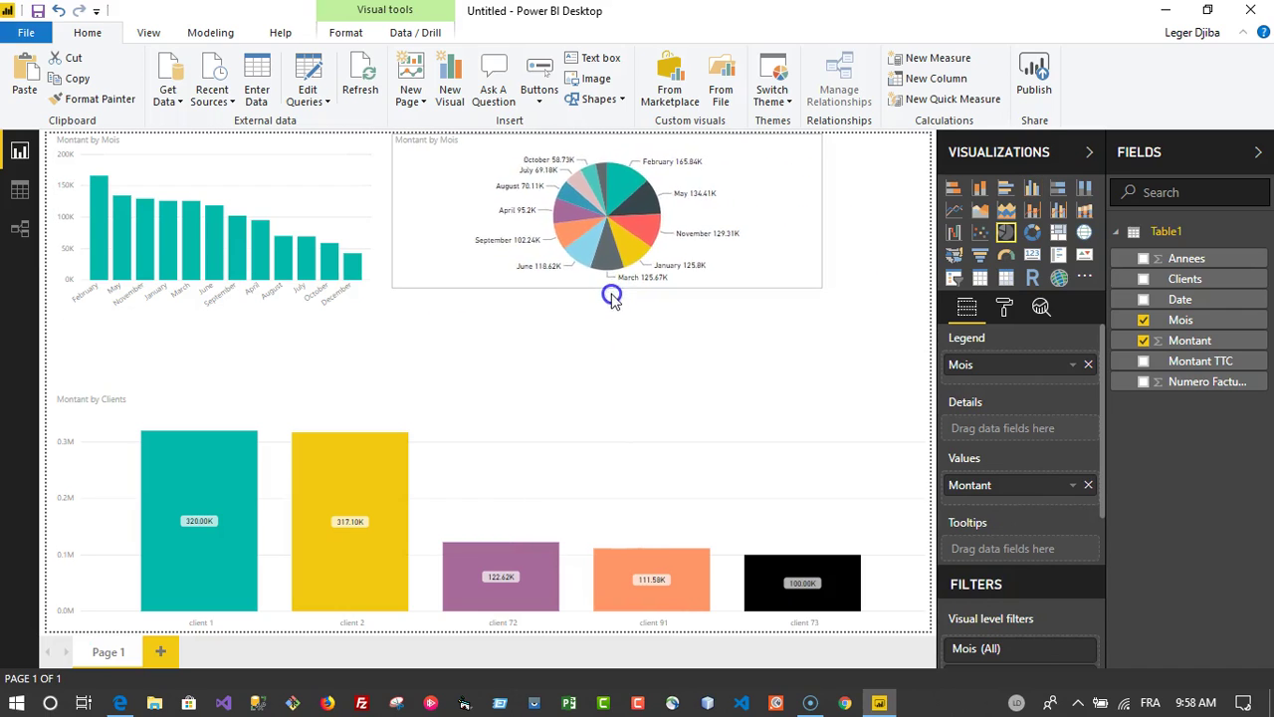
click(605, 302)
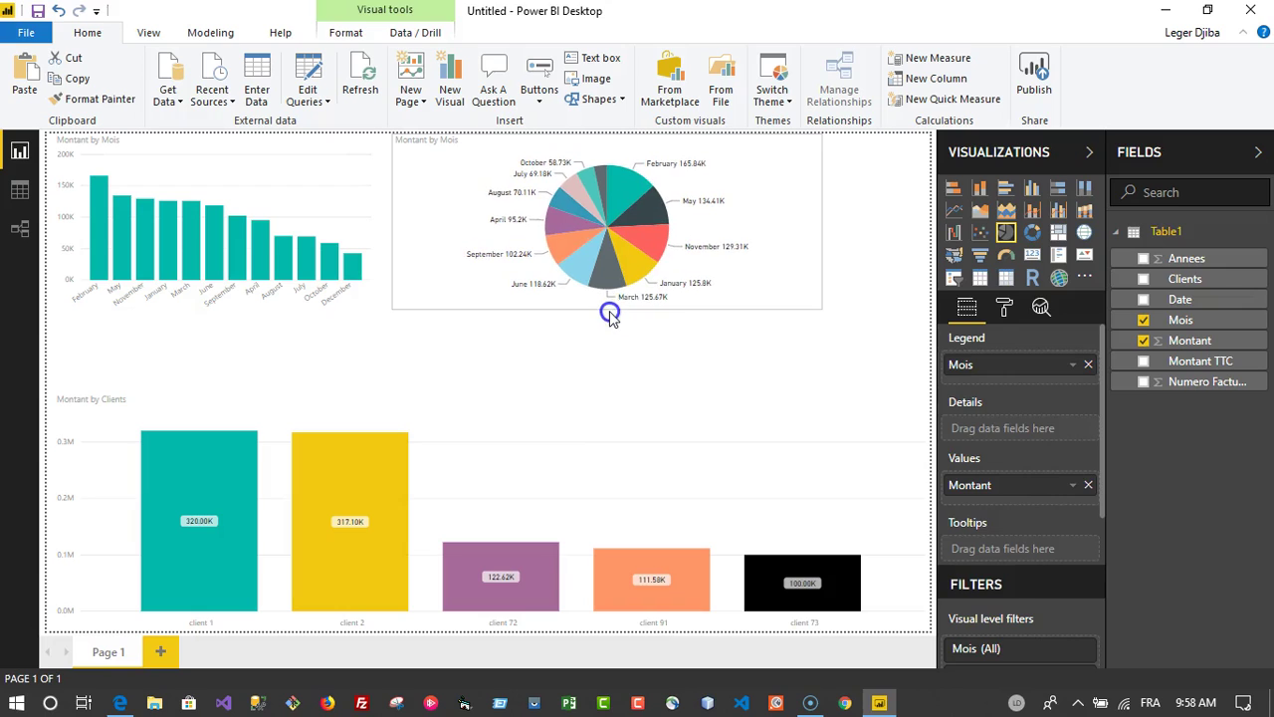
click(815, 223)
drag(820, 221, 755, 219)
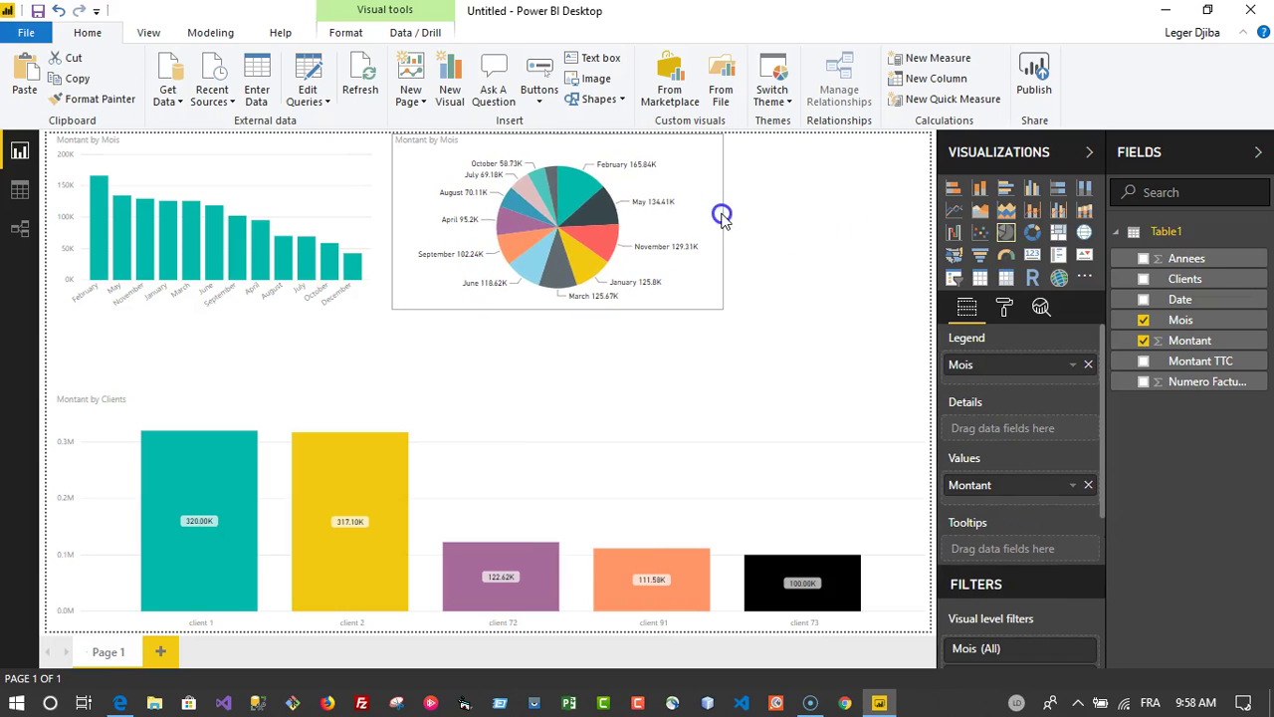
click(919, 285)
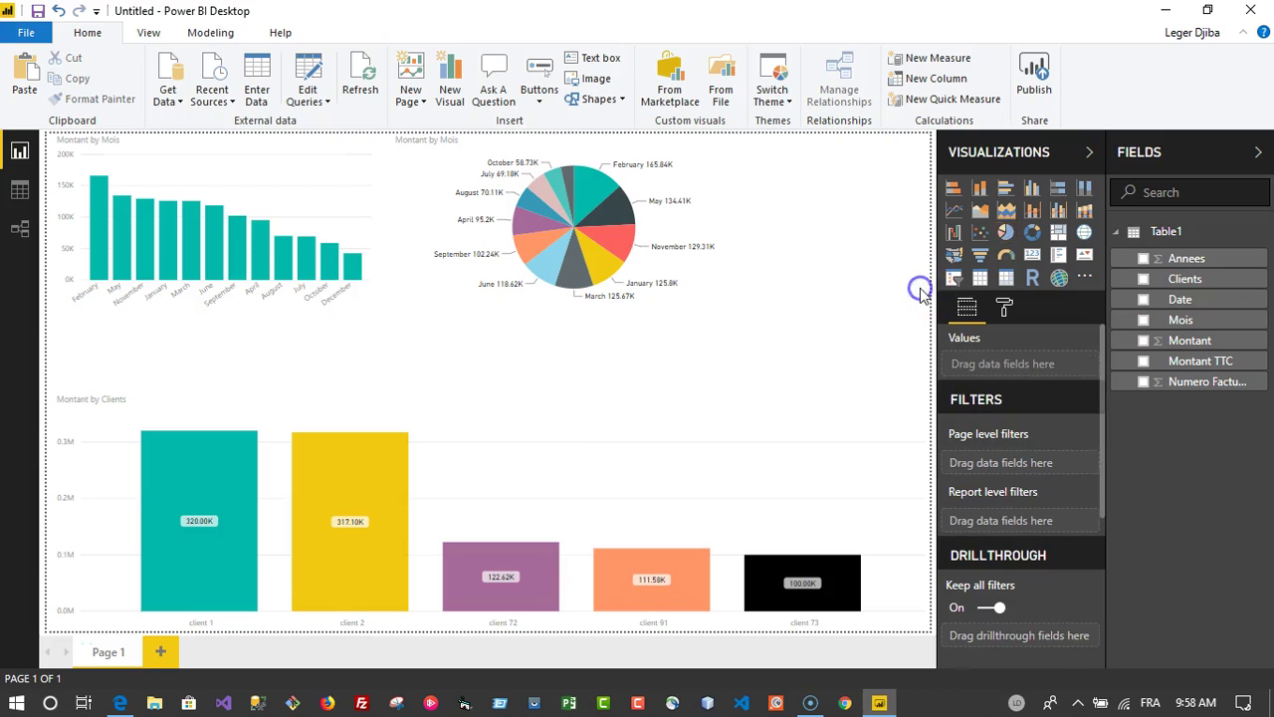
Step: Add a card visual of the Clients field summarized as Count (Distinct), showing 16
click(1145, 279)
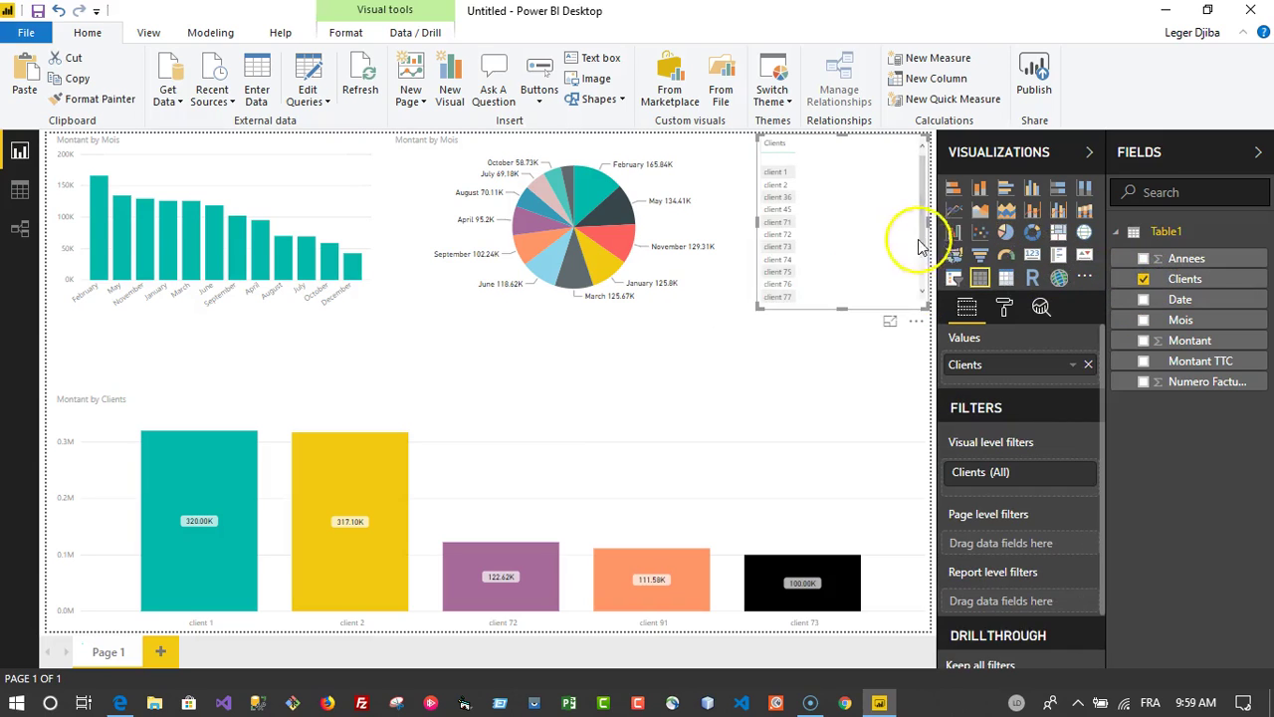
click(1033, 257)
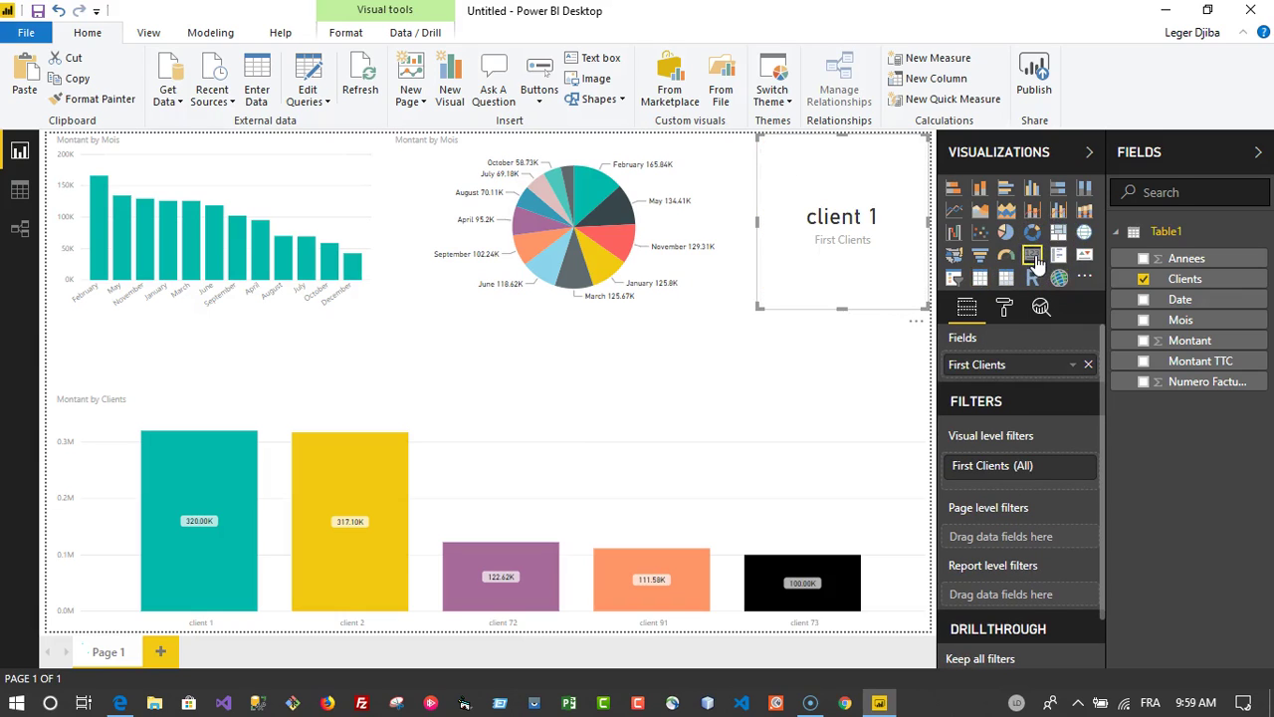
click(1075, 366)
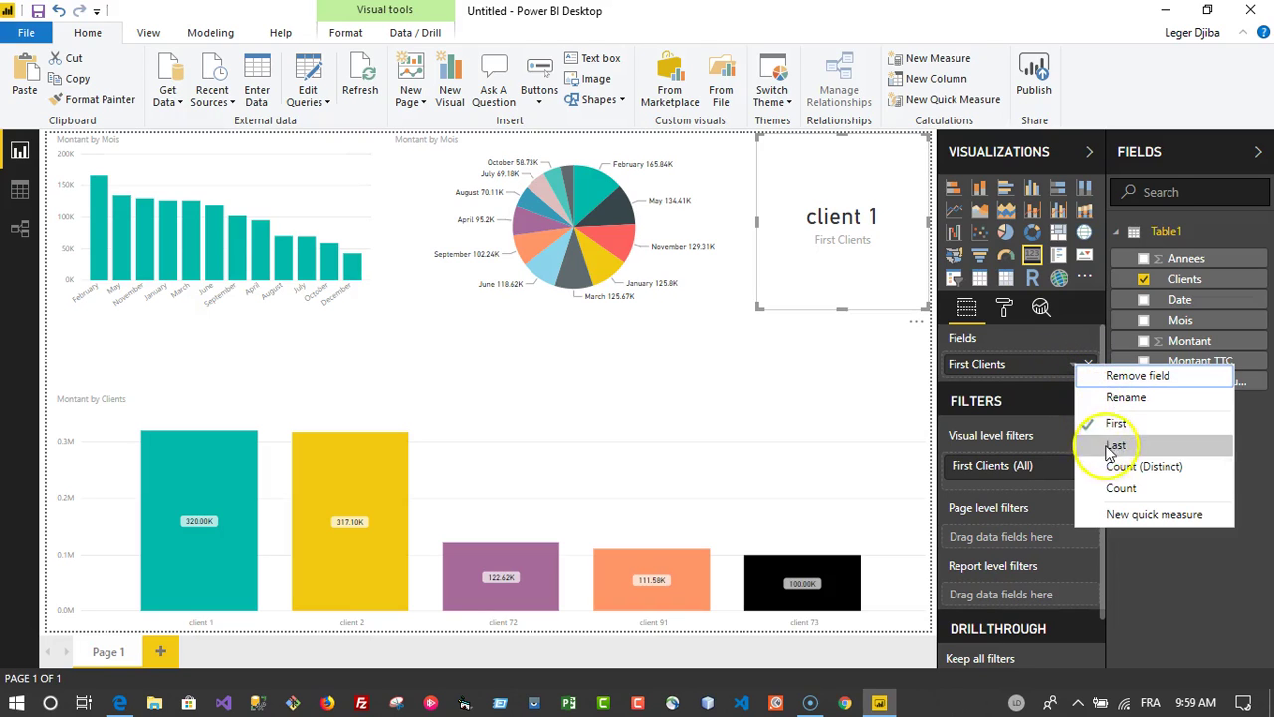
click(1110, 471)
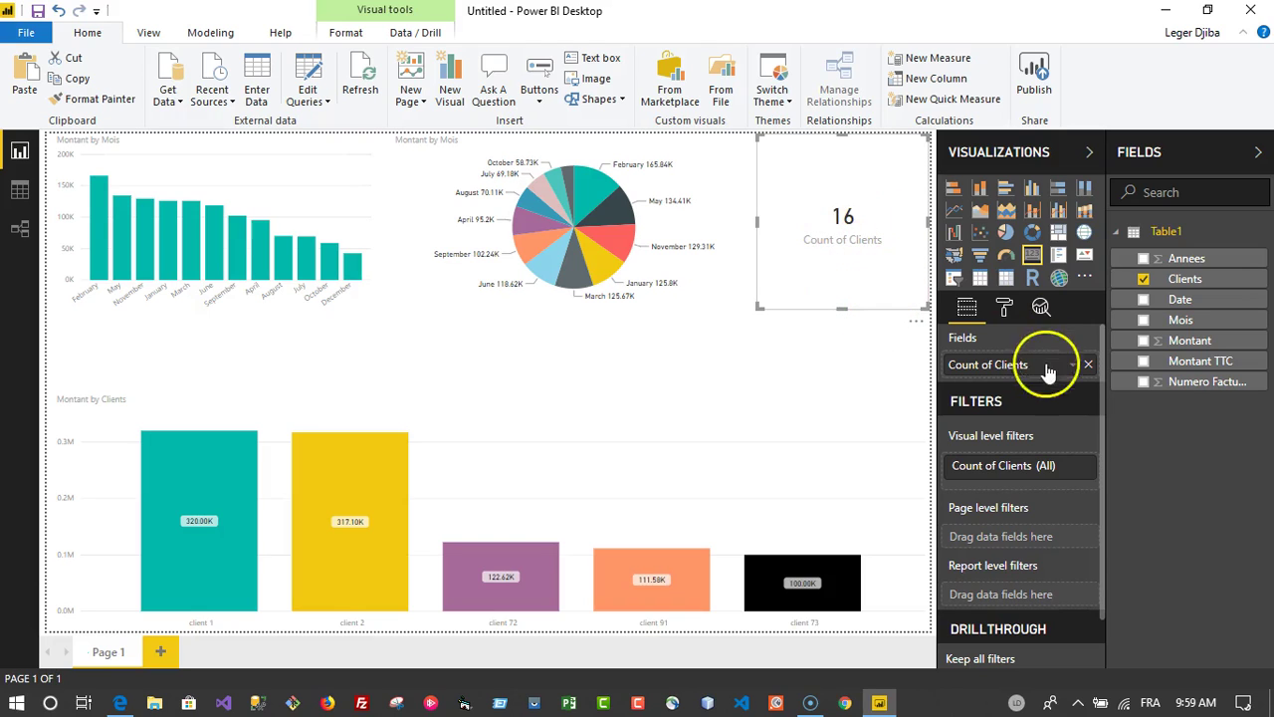
Step: Rename the card's Count of Clients field to 'Nombre de clients'
click(1073, 365)
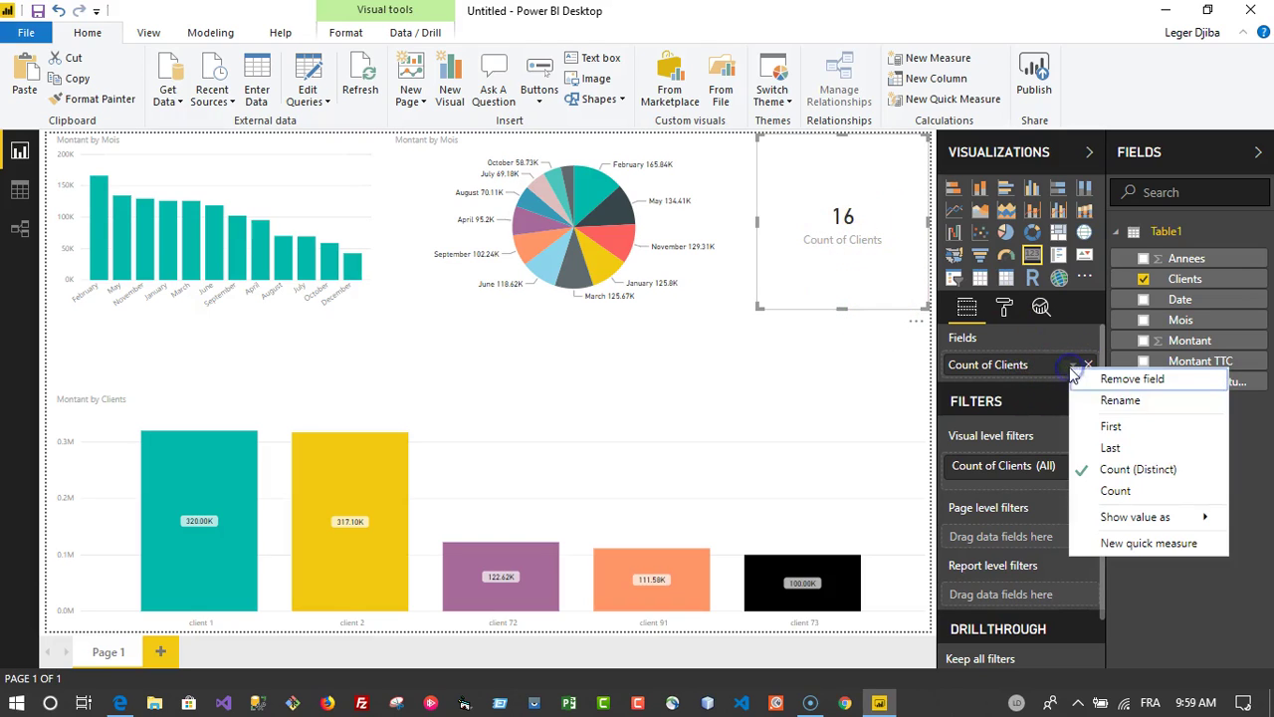
click(1107, 403)
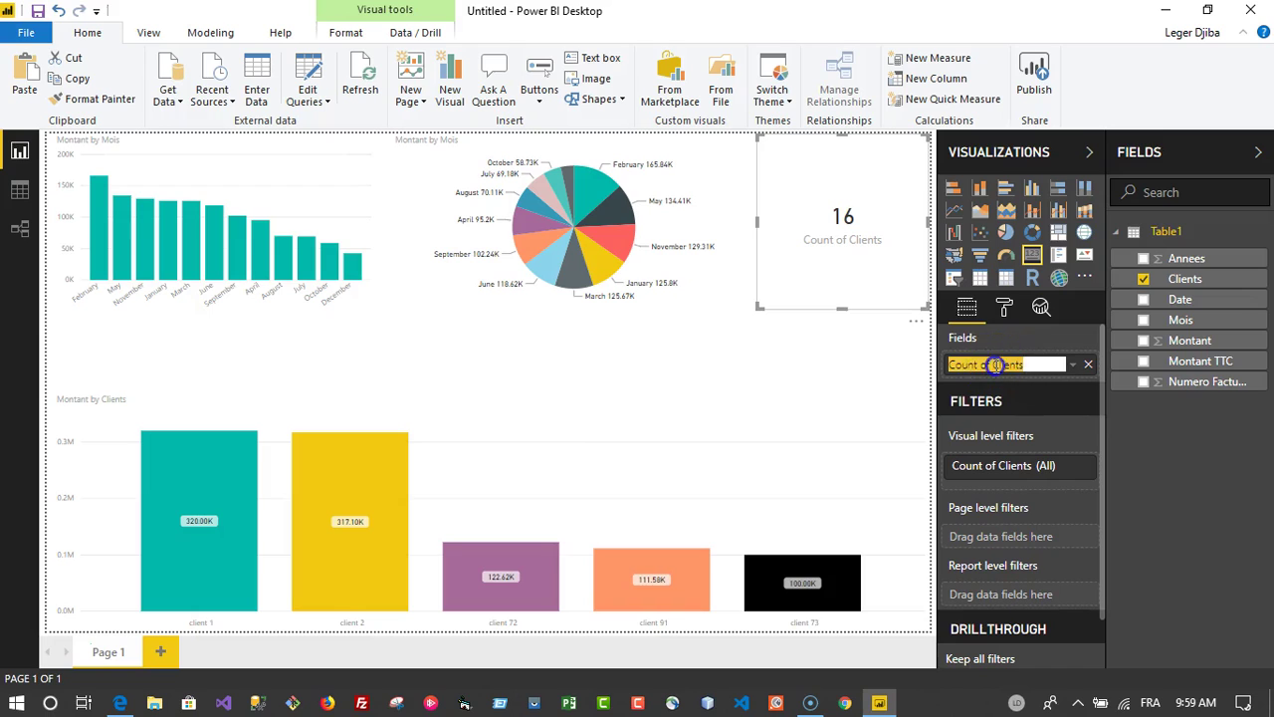
click(995, 364)
drag(997, 365, 547, 302)
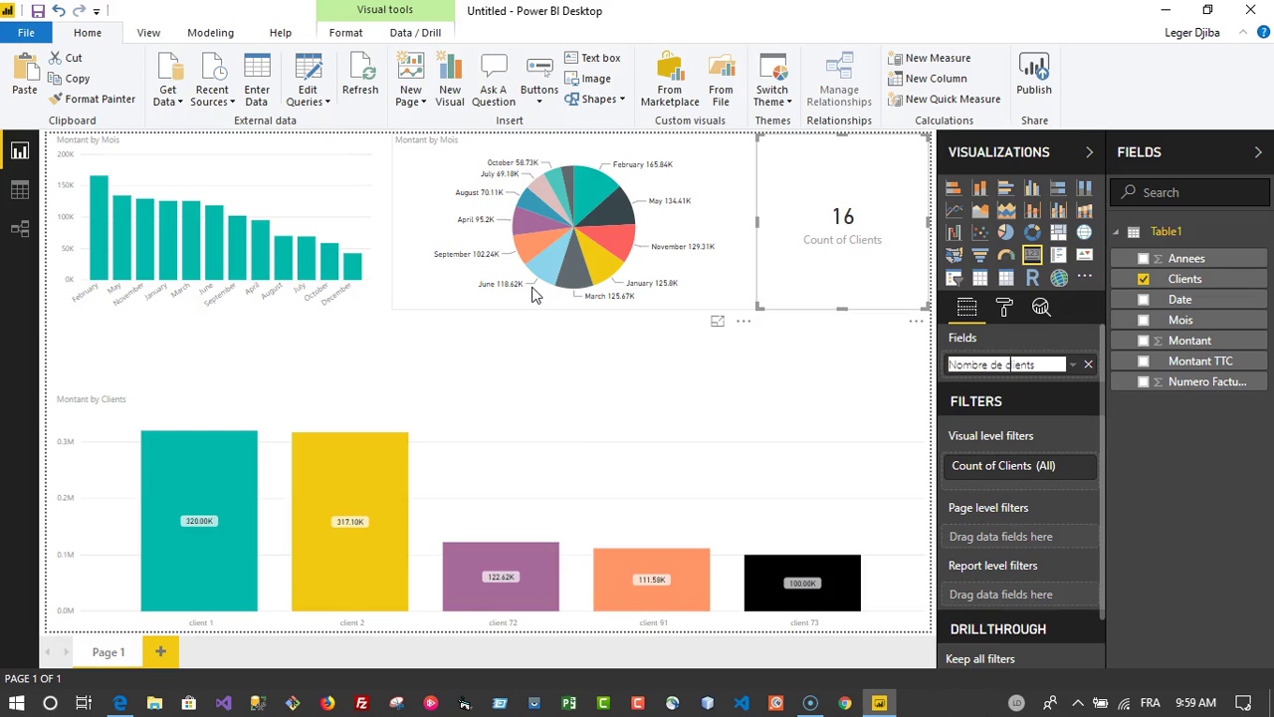
key(Return)
click(843, 249)
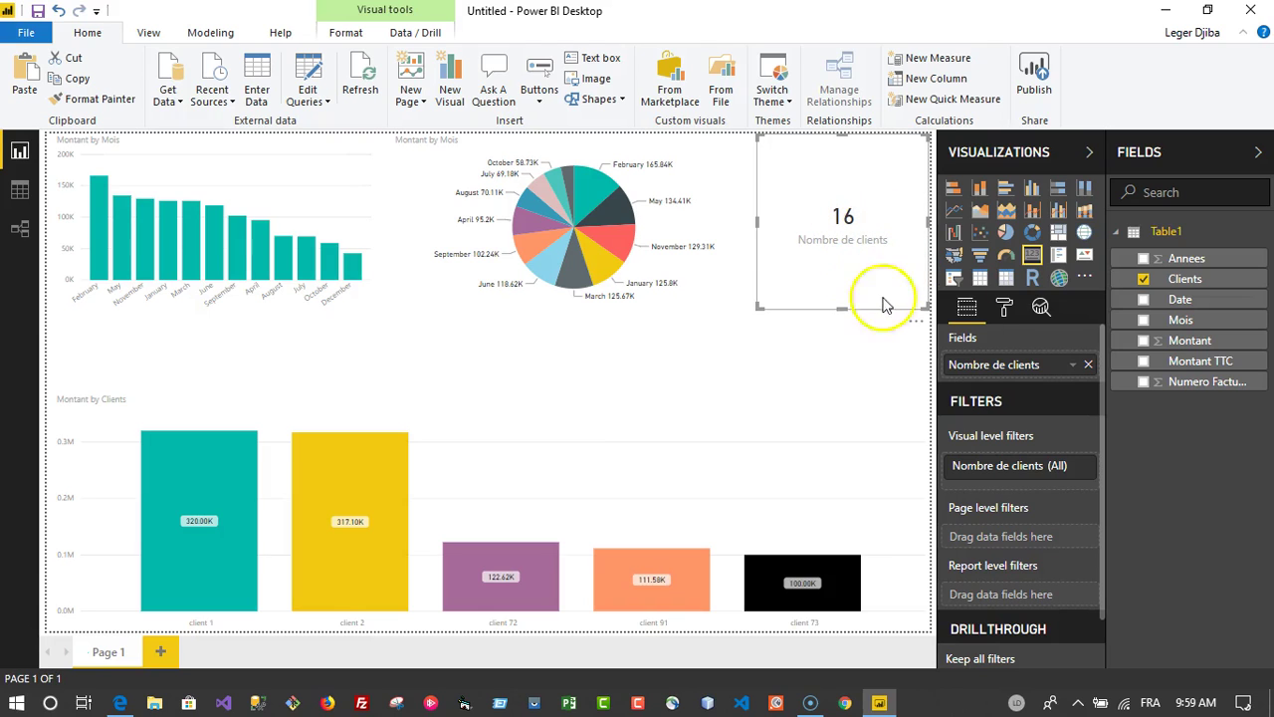
Step: Rename the field again, from 'Nombre de clients' to 'Clients'
click(1073, 365)
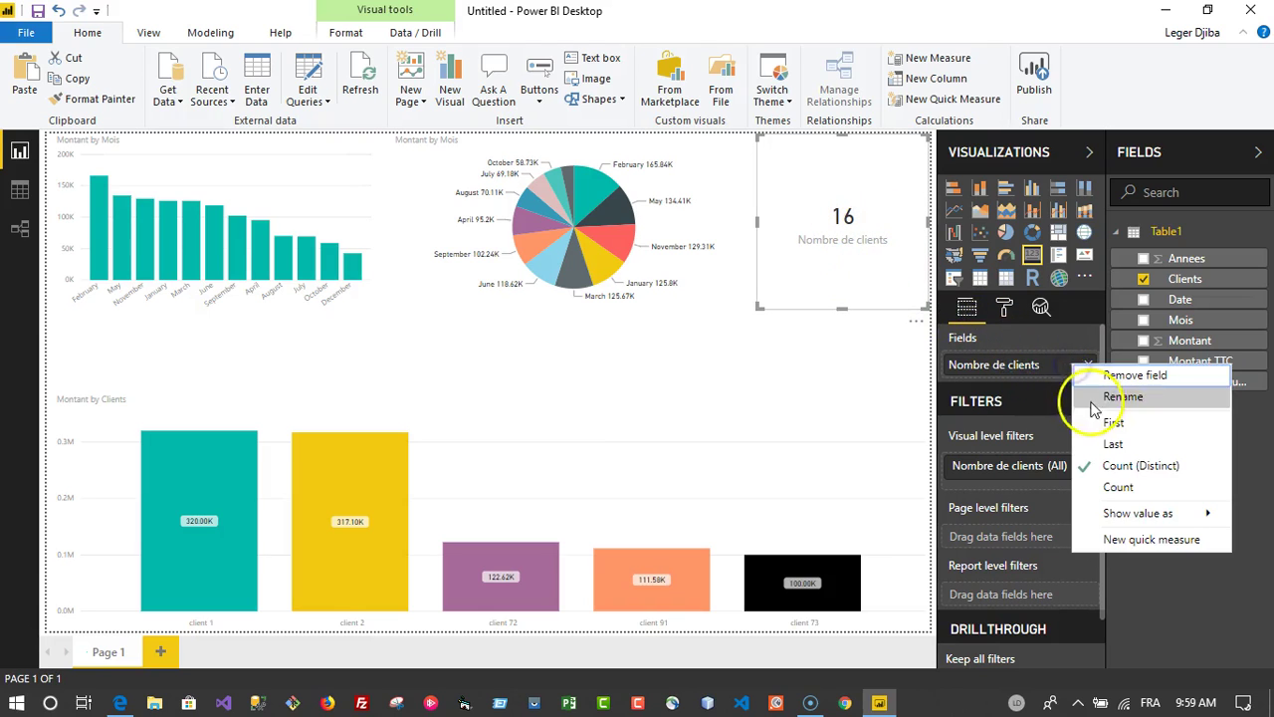
click(1095, 392)
click(1007, 365)
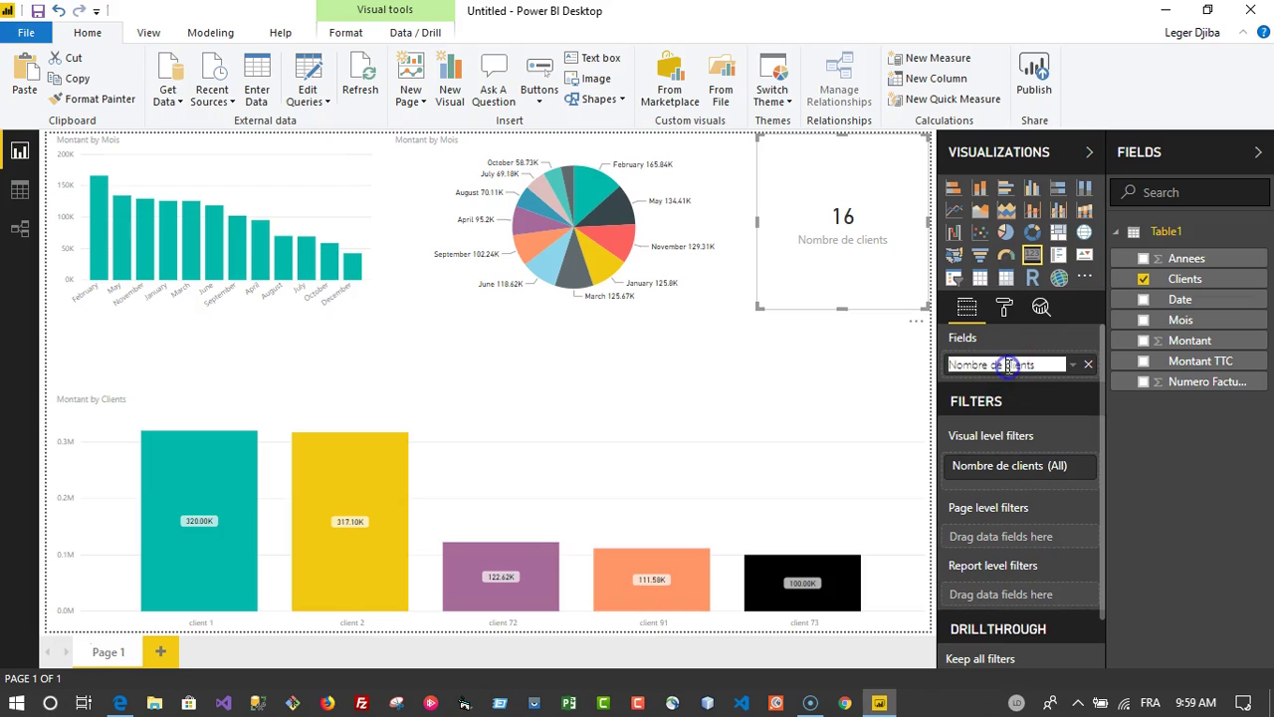
key(BackSpace)
key(BackSpace)
key(BackSpace)
key(Delete)
text(C)
key(Return)
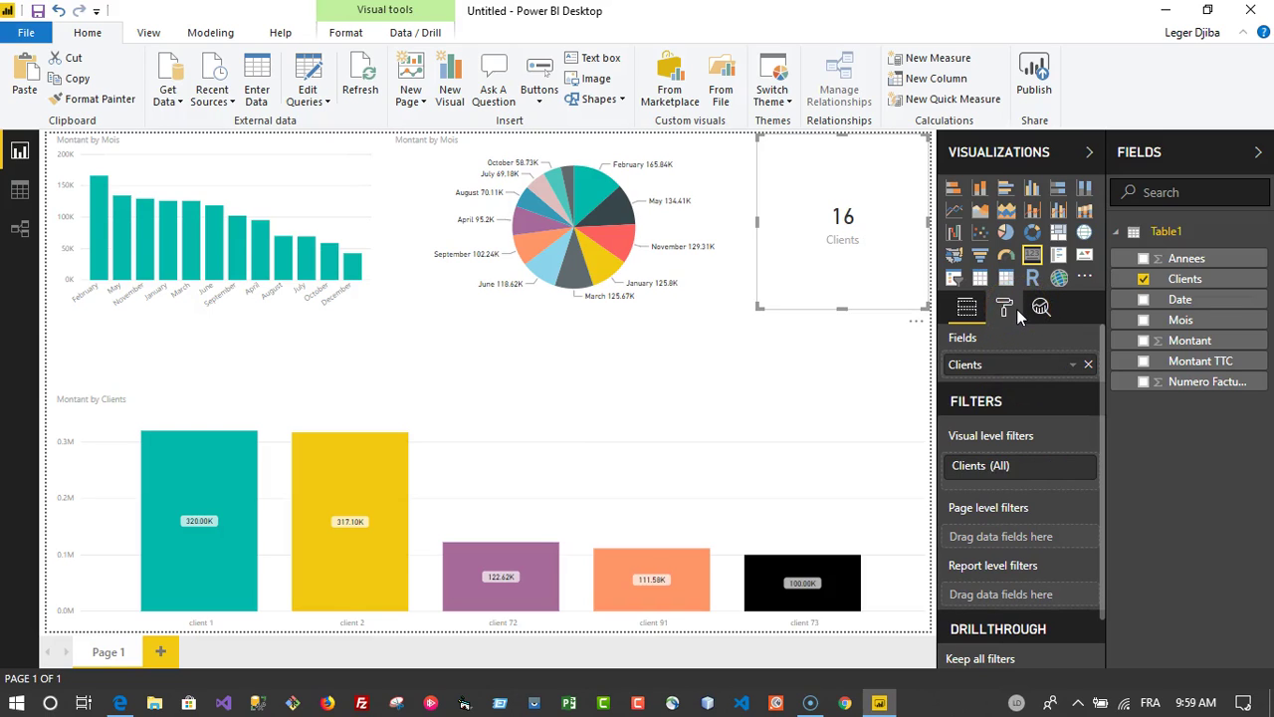
Step: Enlarge the Montant by Clients chart upward and slightly leftward to fill the space below
click(697, 475)
drag(490, 395, 508, 336)
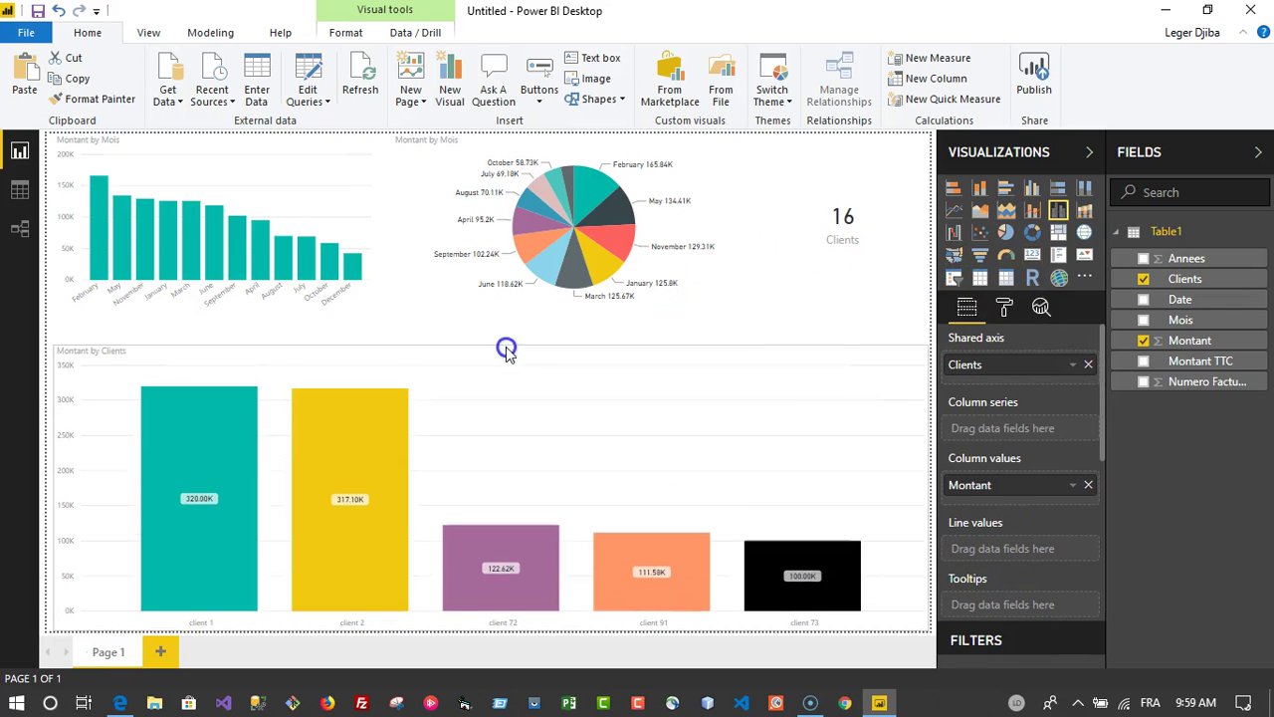
drag(55, 479, 44, 482)
click(44, 483)
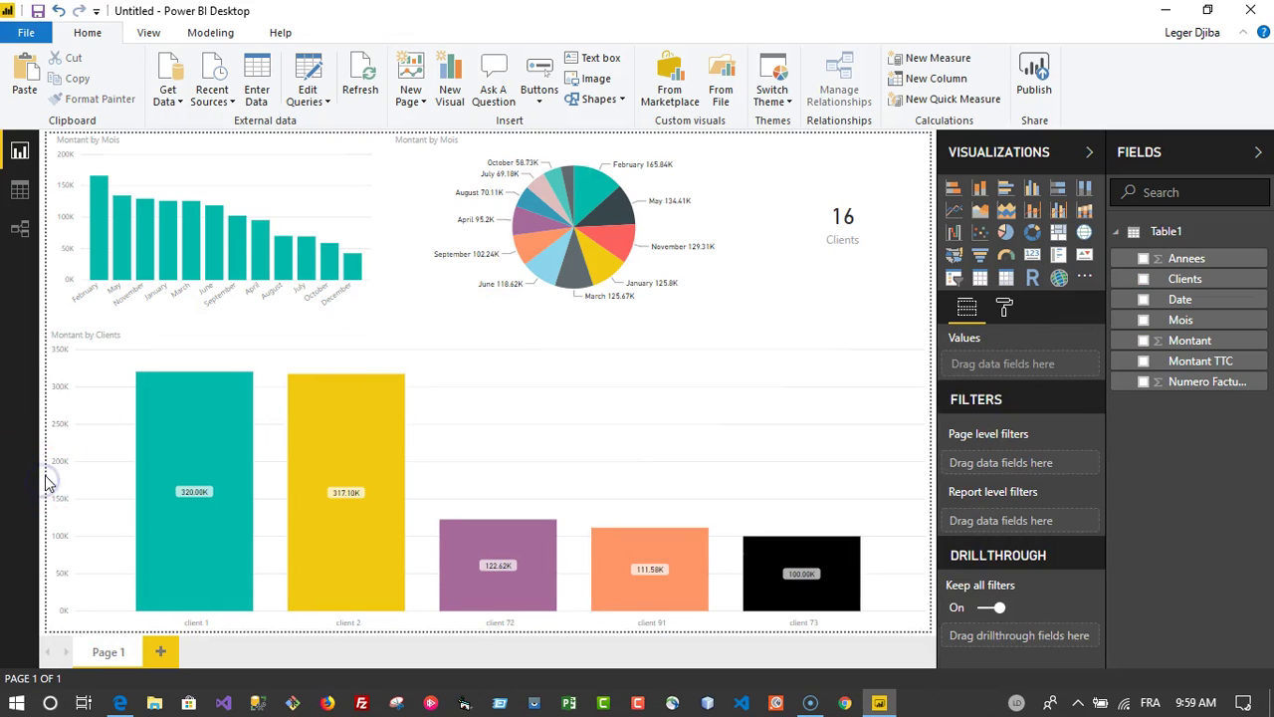